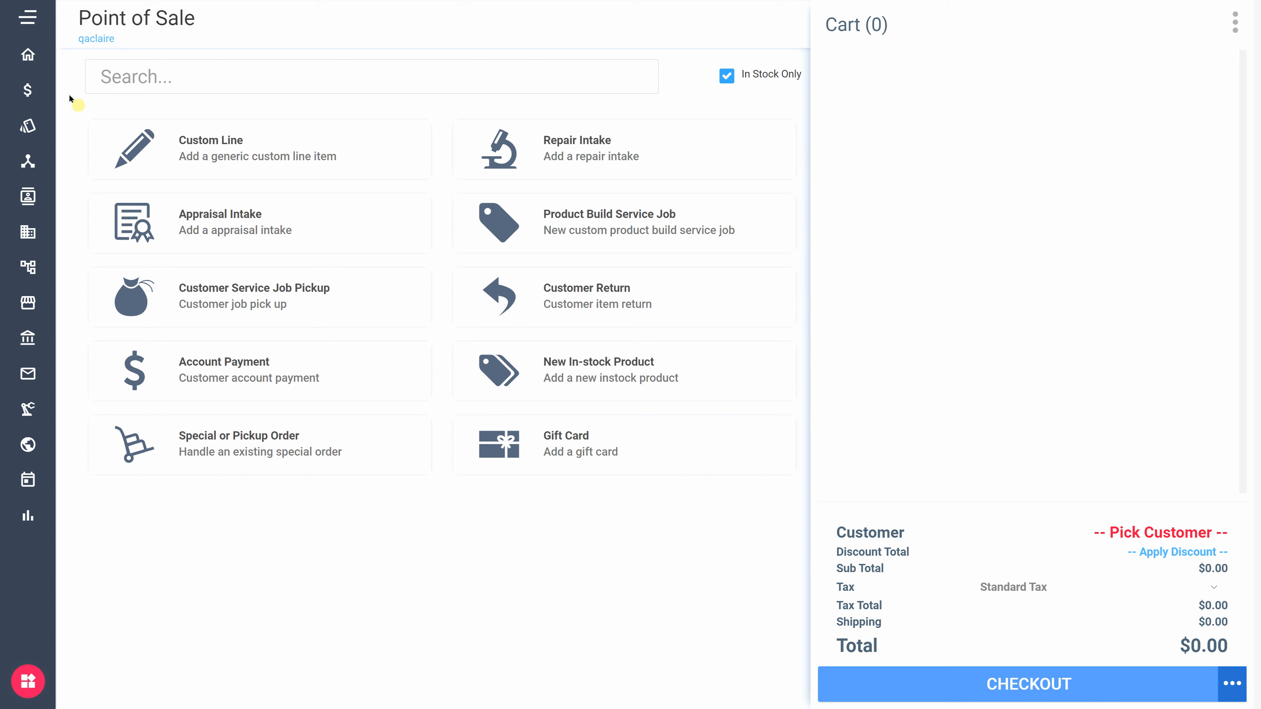
# Open the Memos list of the Earth and Soul wholesale account
pyautogui.click(32, 20)
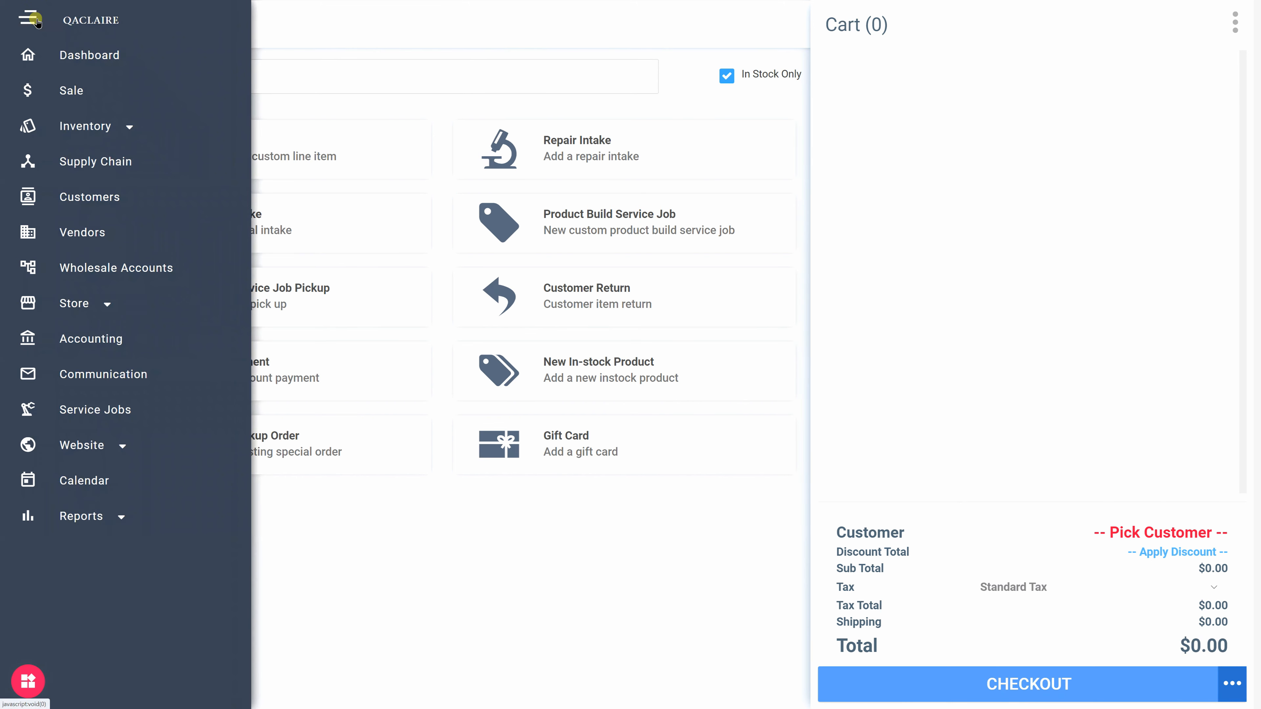
pyautogui.click(112, 268)
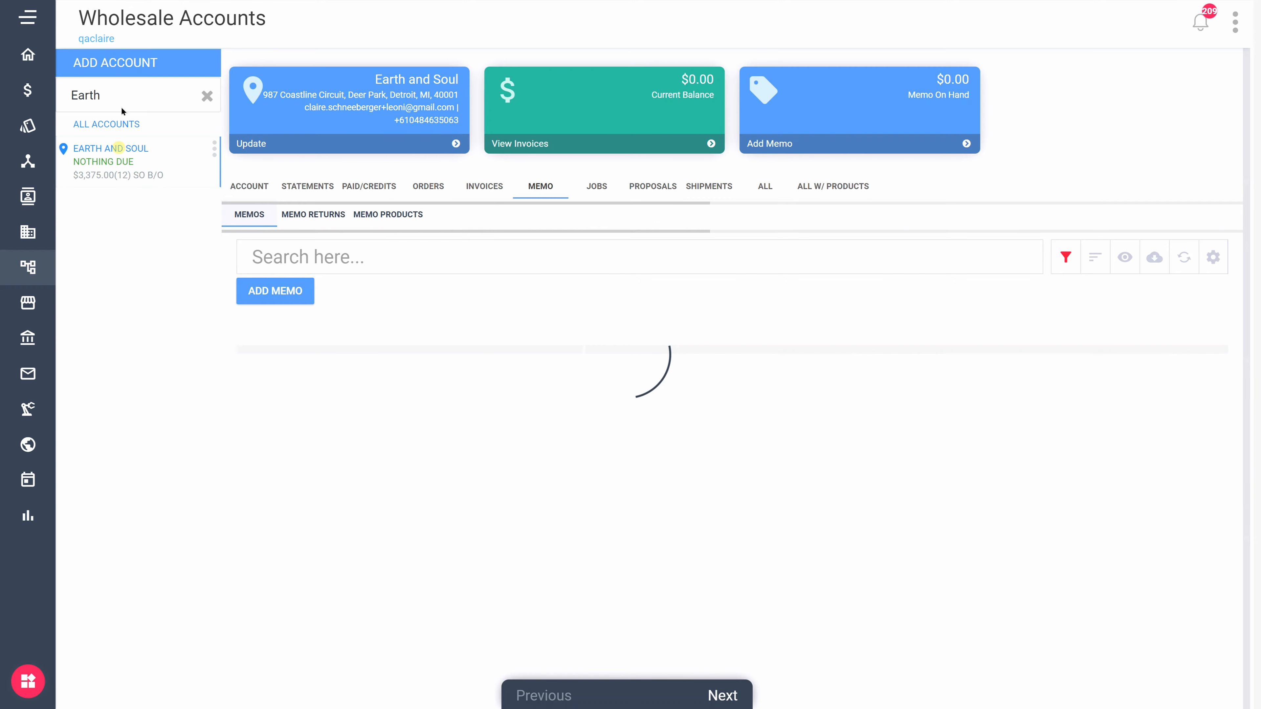
pyautogui.click(88, 64)
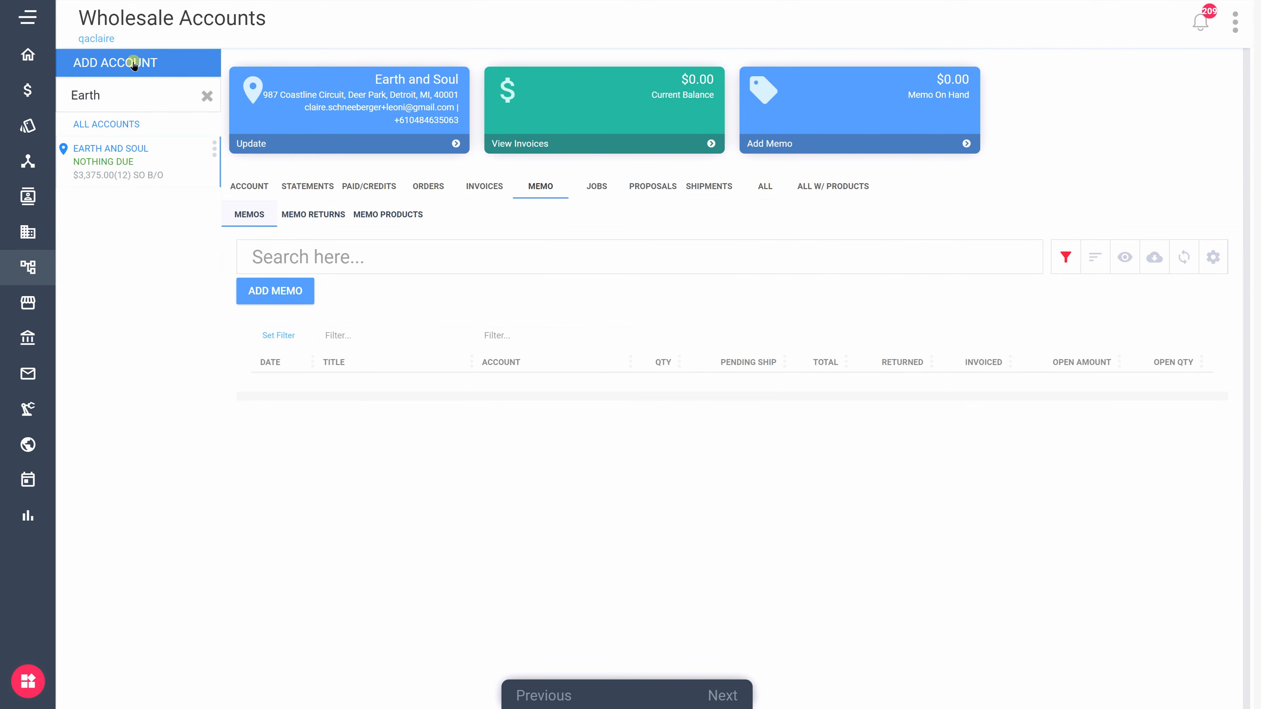
pyautogui.click(98, 148)
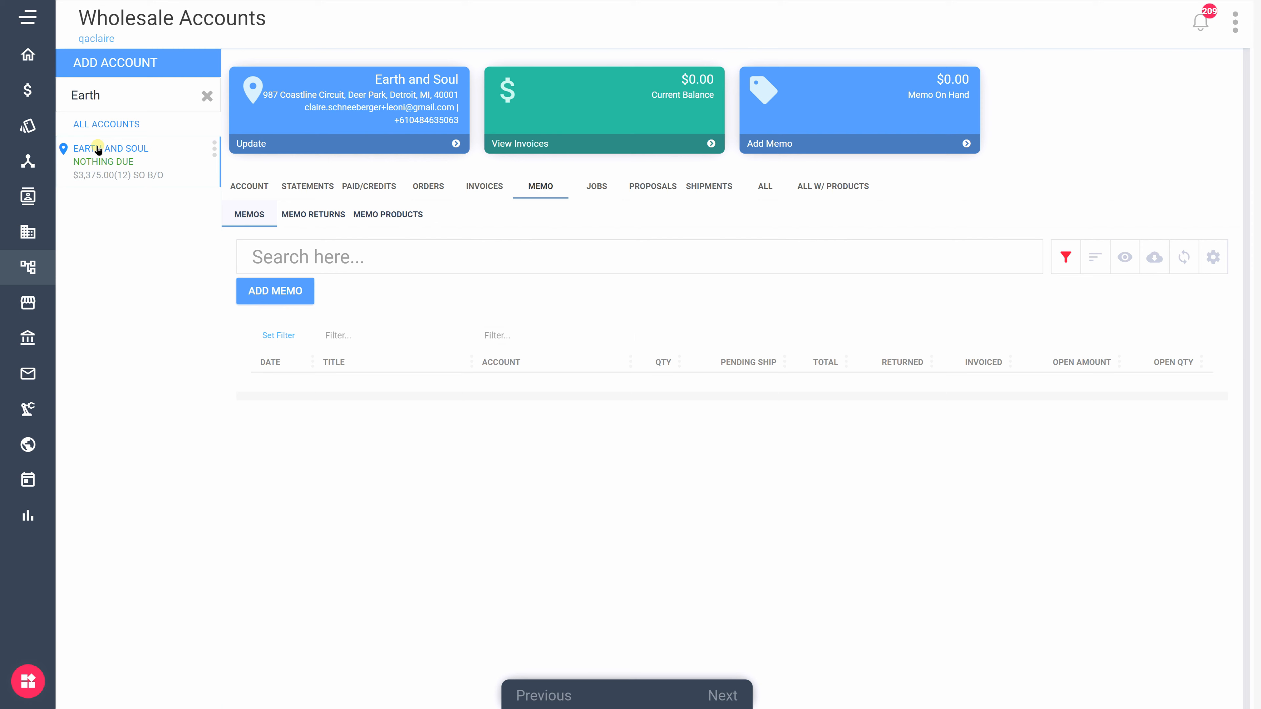
pyautogui.click(538, 187)
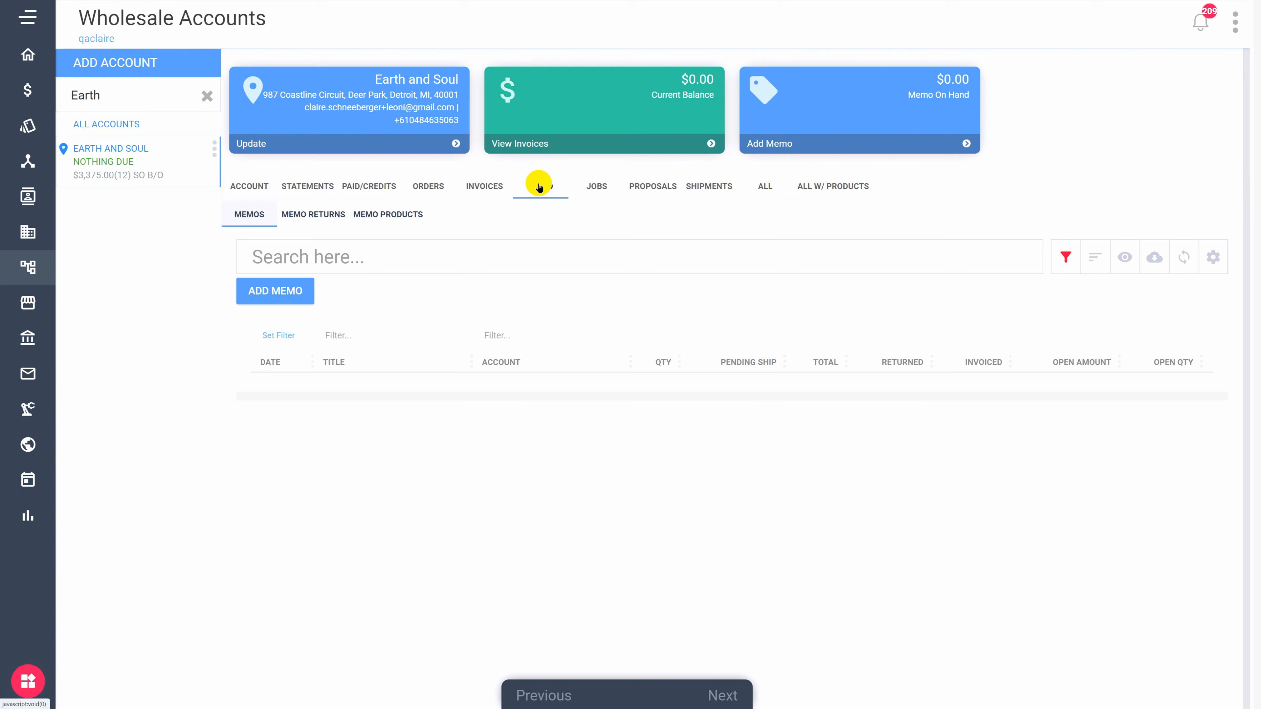
pyautogui.click(249, 215)
# Start a new memo from the Earth and Soul sales order that has 8 items ready
pyautogui.click(272, 289)
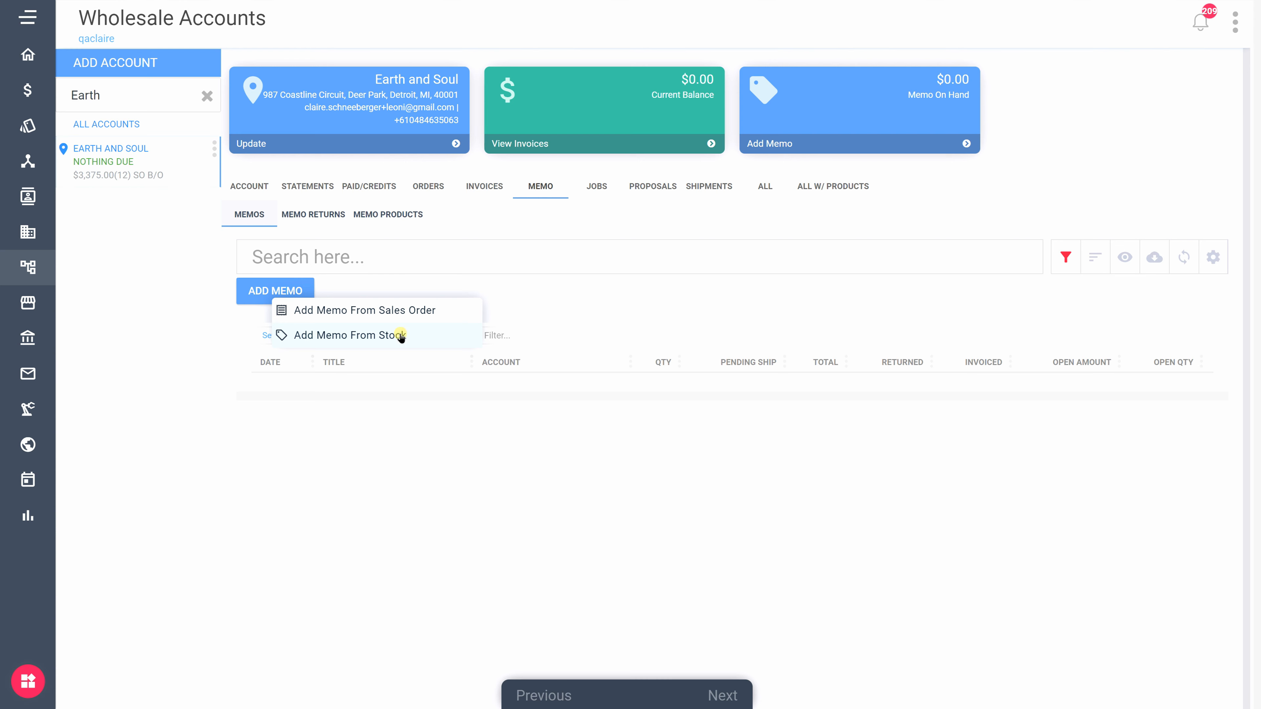
pyautogui.click(438, 312)
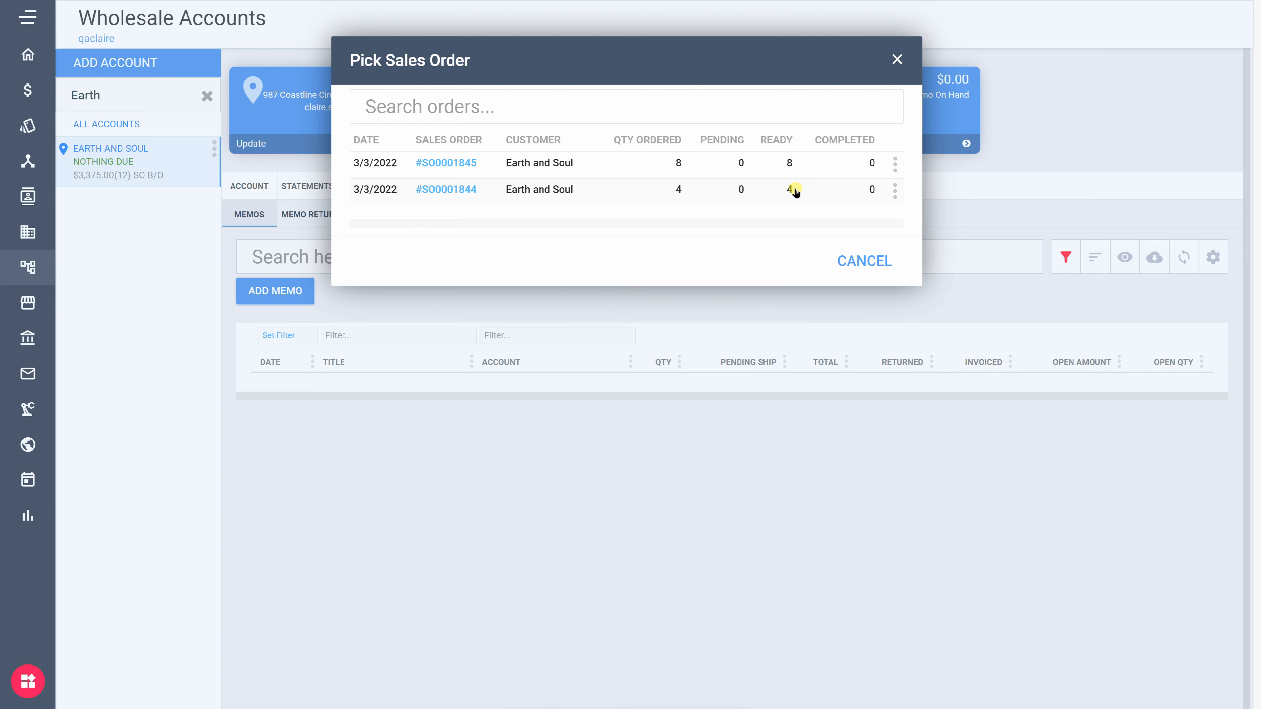
pyautogui.click(636, 166)
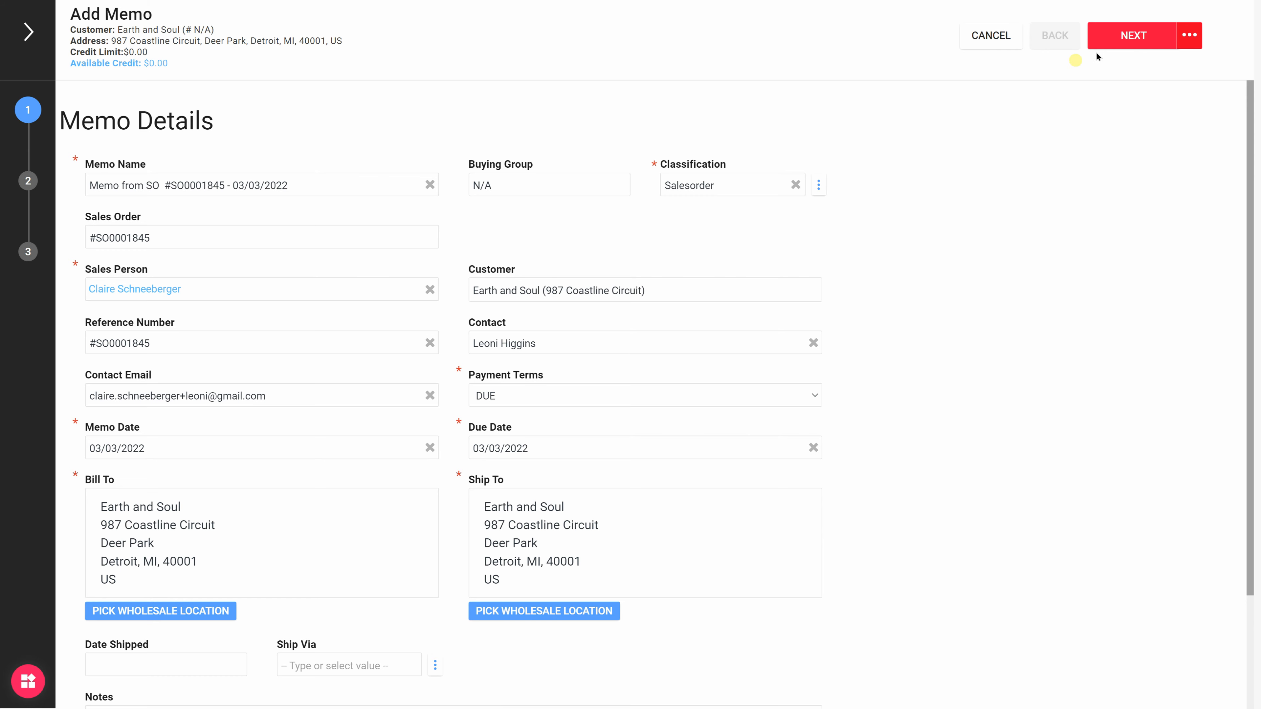
# Keep the prefilled memo details, include only the emerald and the semi mount (WG) as products, and continue to product configuration
pyautogui.click(1134, 35)
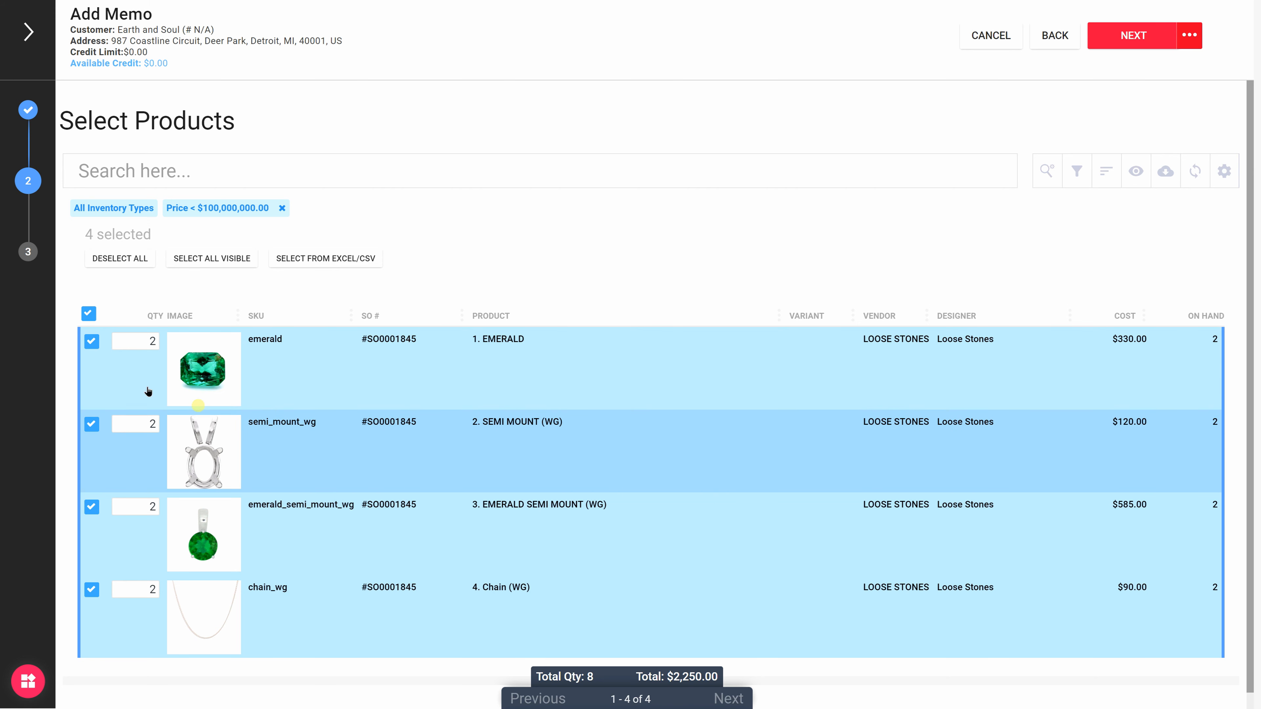
pyautogui.click(140, 259)
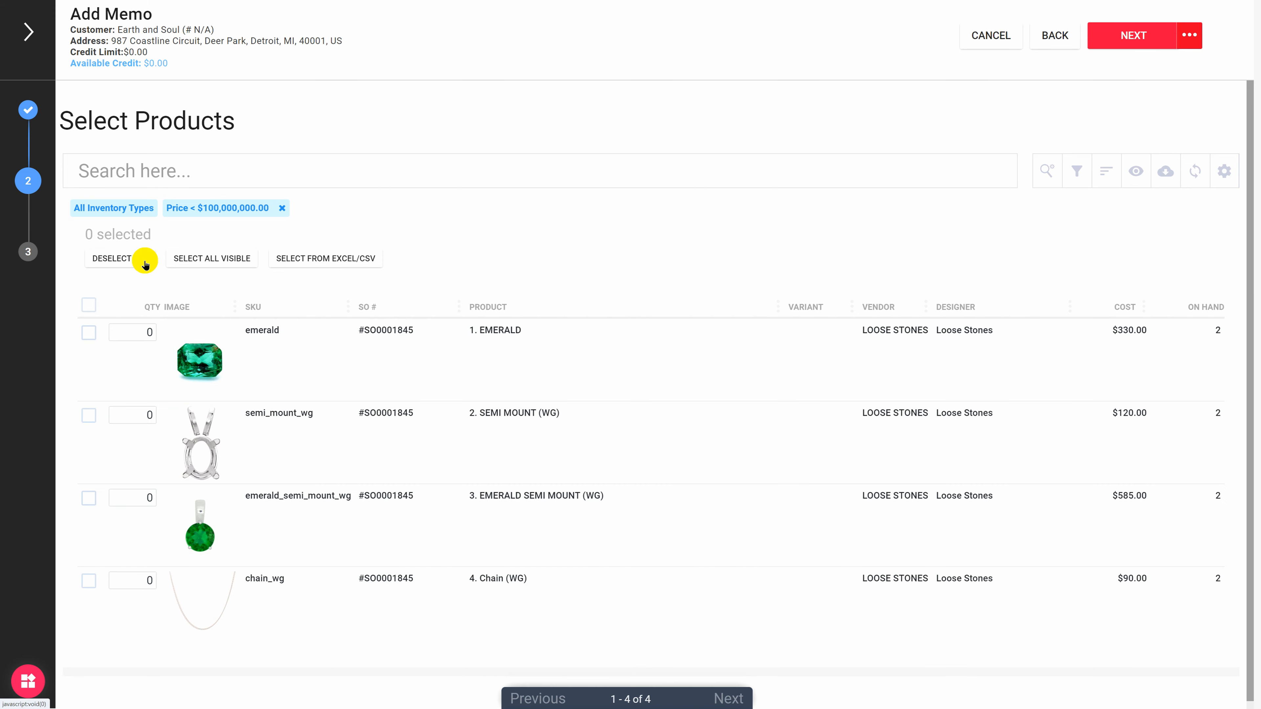
pyautogui.click(91, 333)
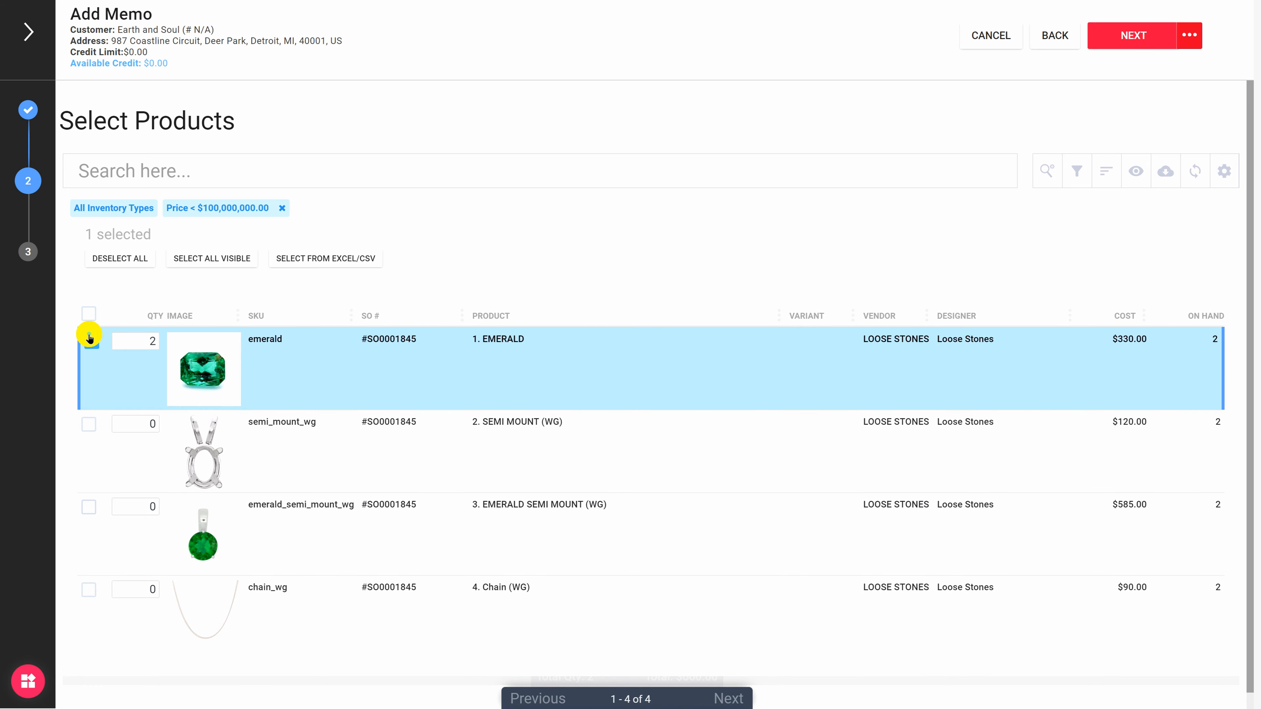
pyautogui.click(89, 425)
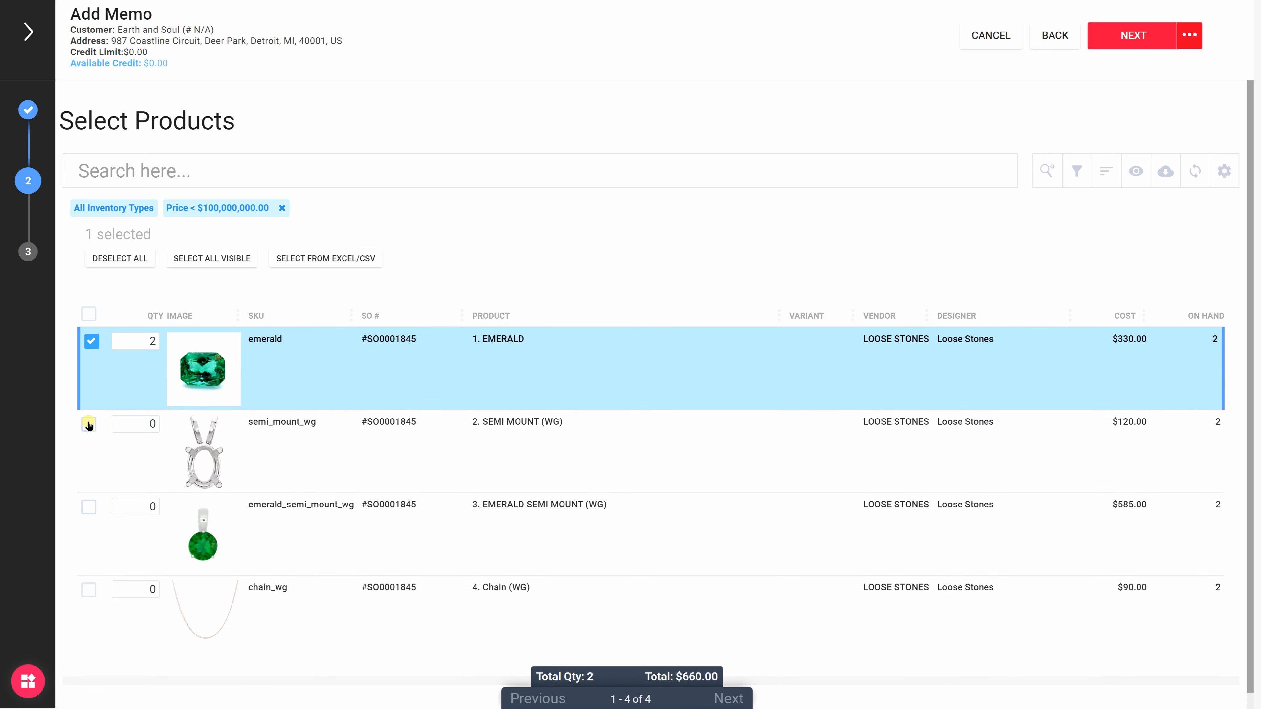
pyautogui.click(1134, 36)
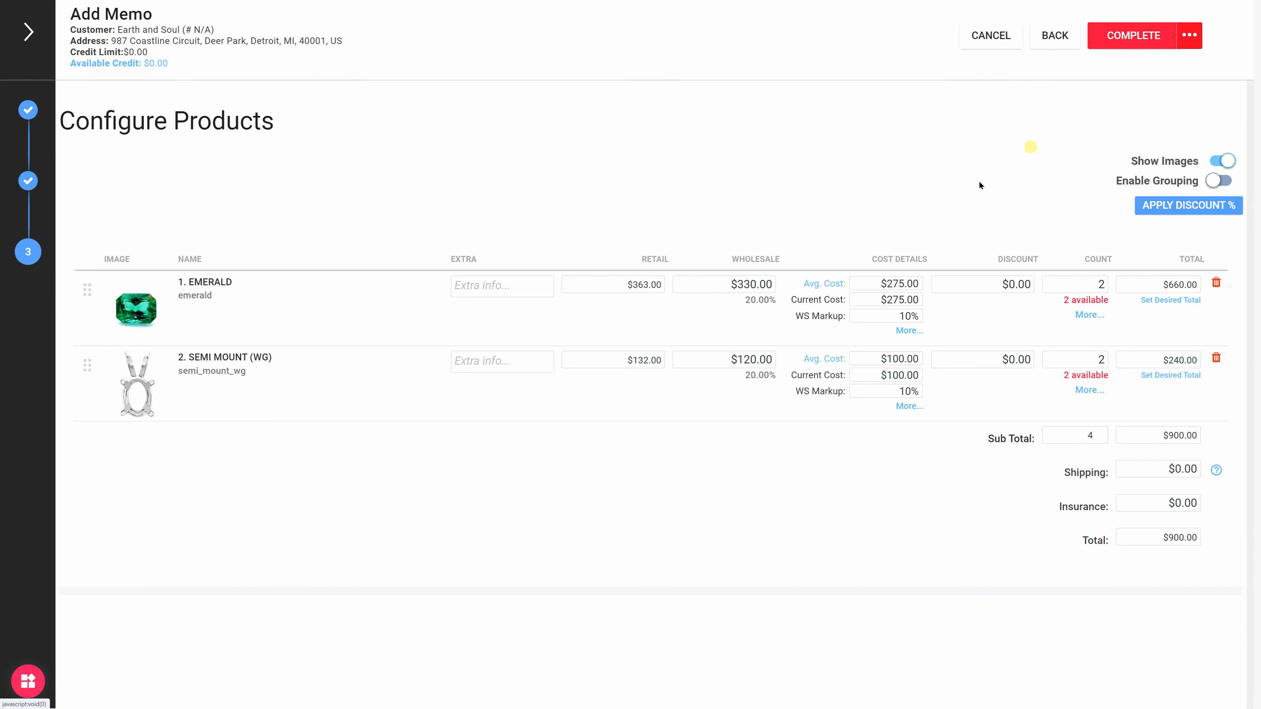
# Examine the emerald line's extra info, discount, count, wholesale price and desired total, plus the memo's percentage discount, shipping and insurance settings
pyautogui.click(492, 286)
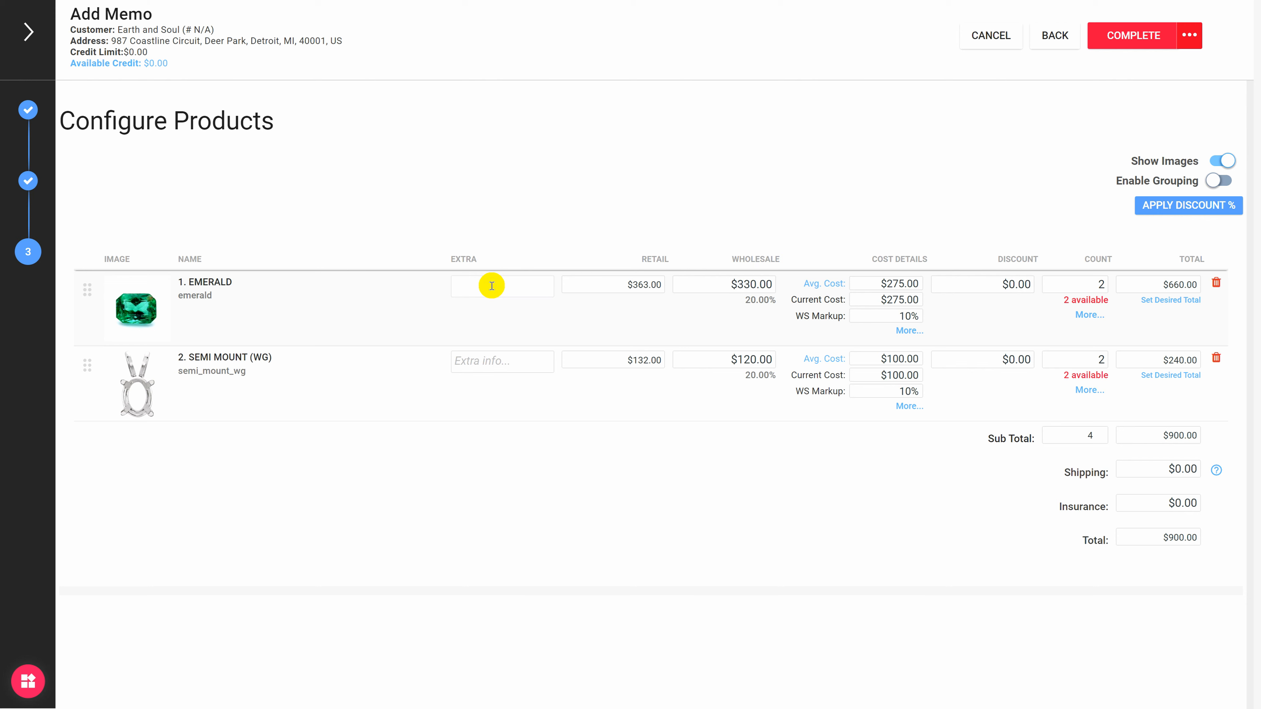
pyautogui.click(991, 282)
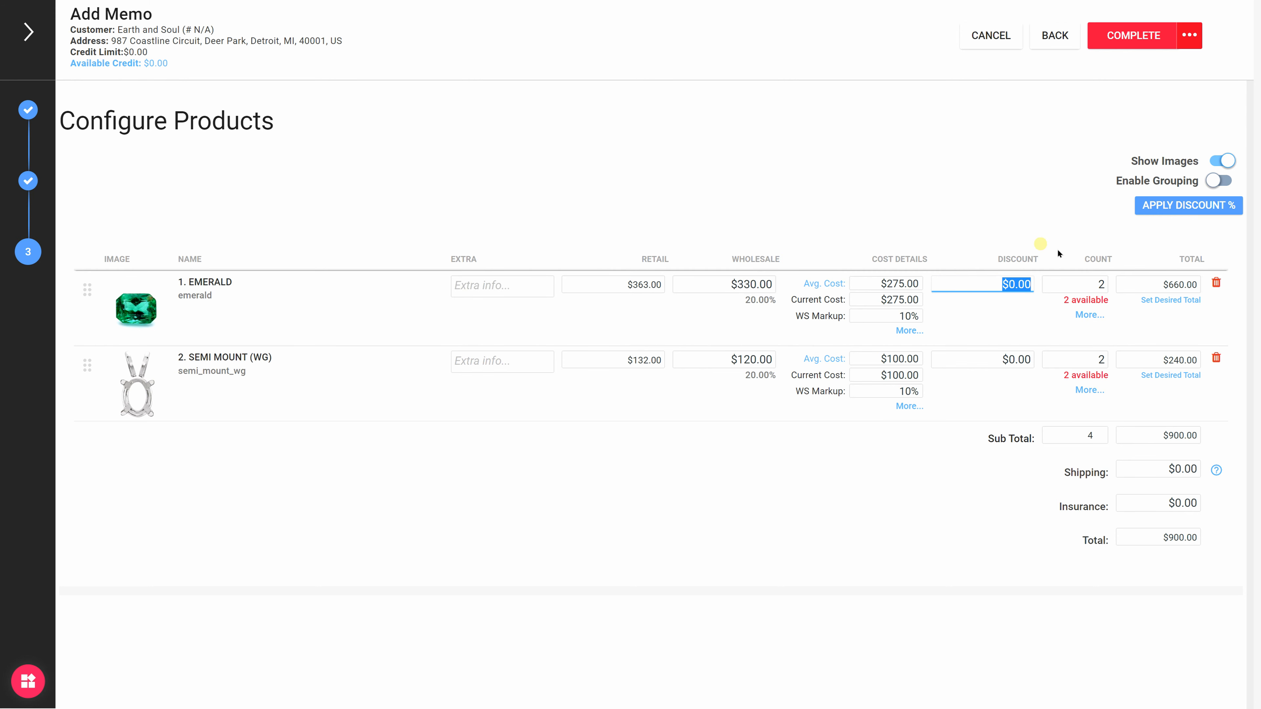
pyautogui.click(1080, 281)
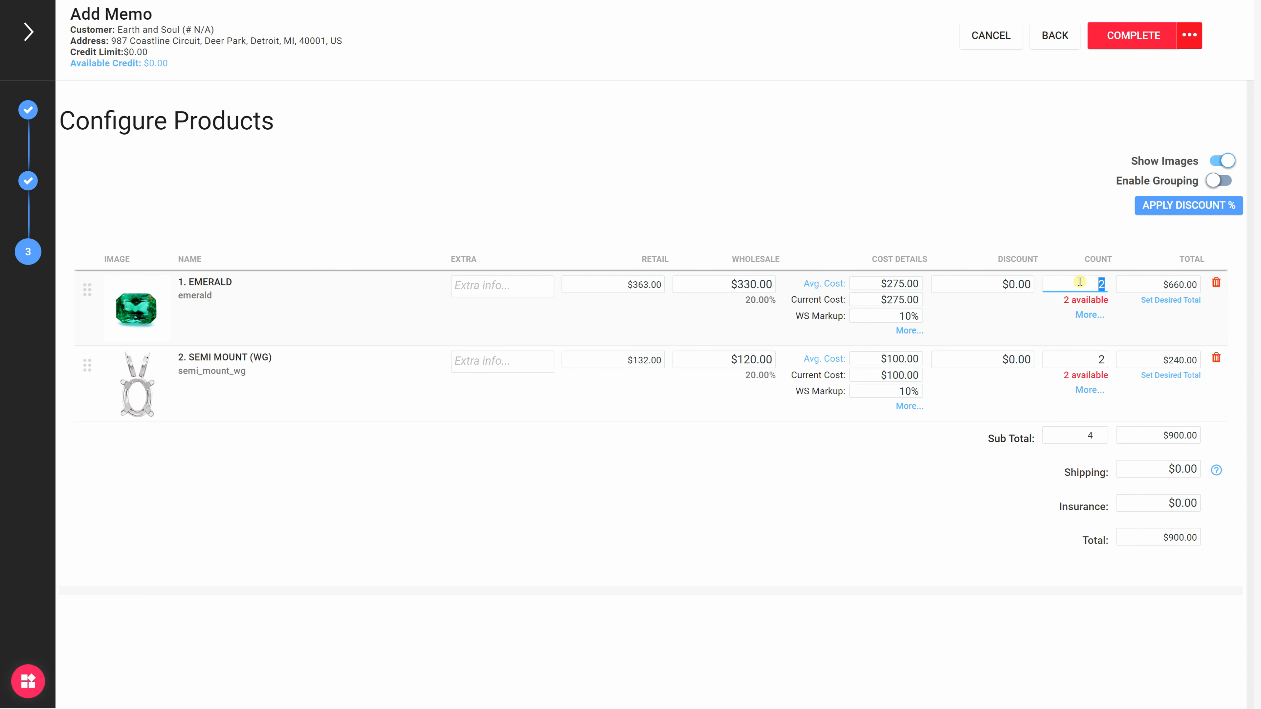
pyautogui.click(746, 283)
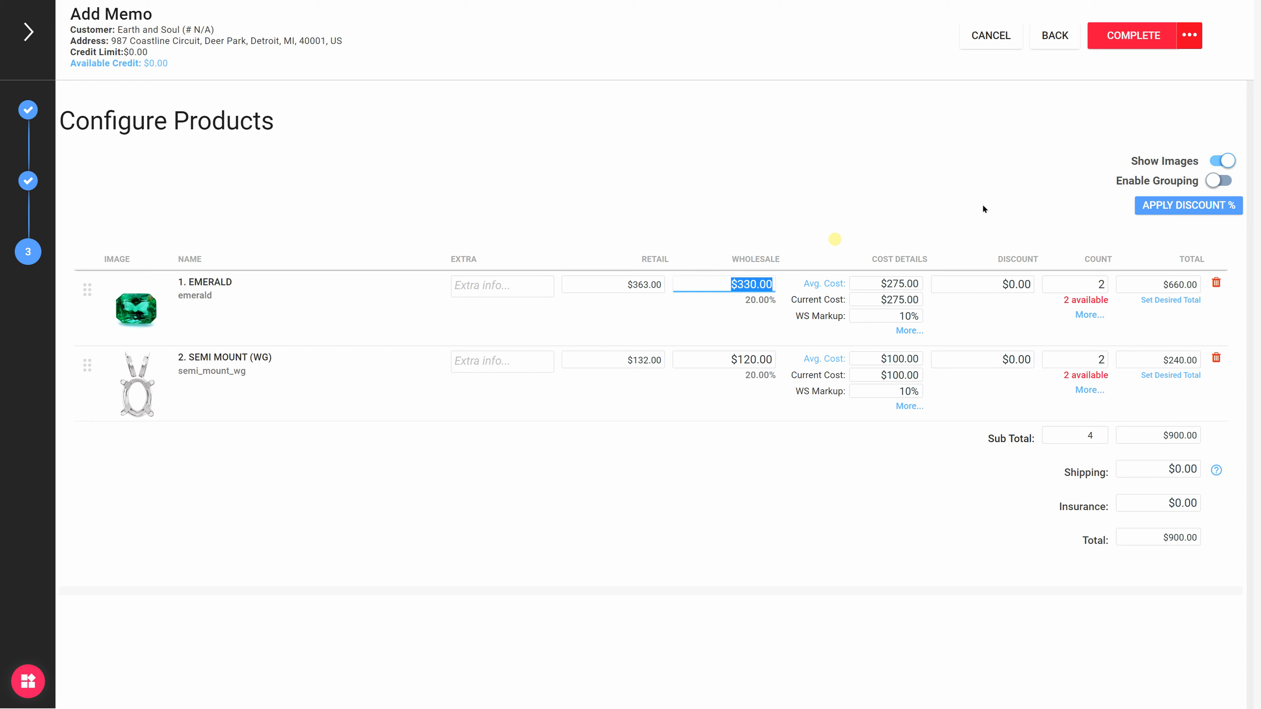
pyautogui.click(1166, 301)
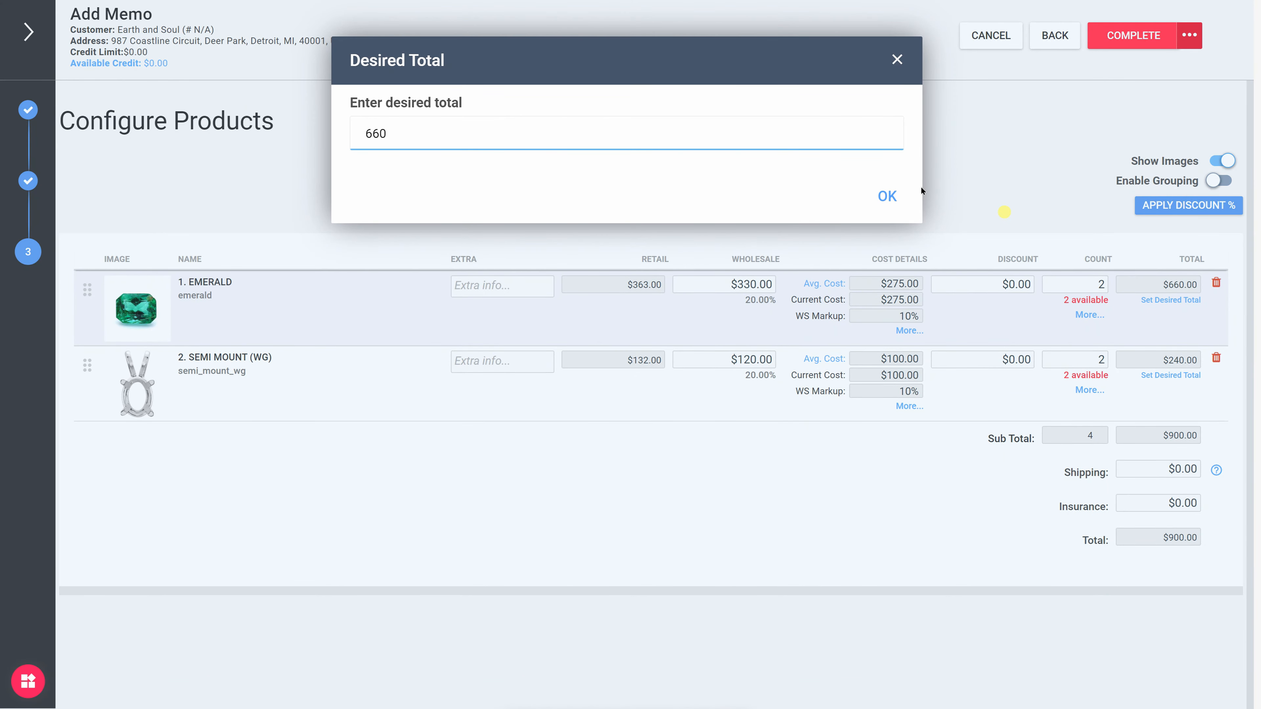
pyautogui.click(886, 196)
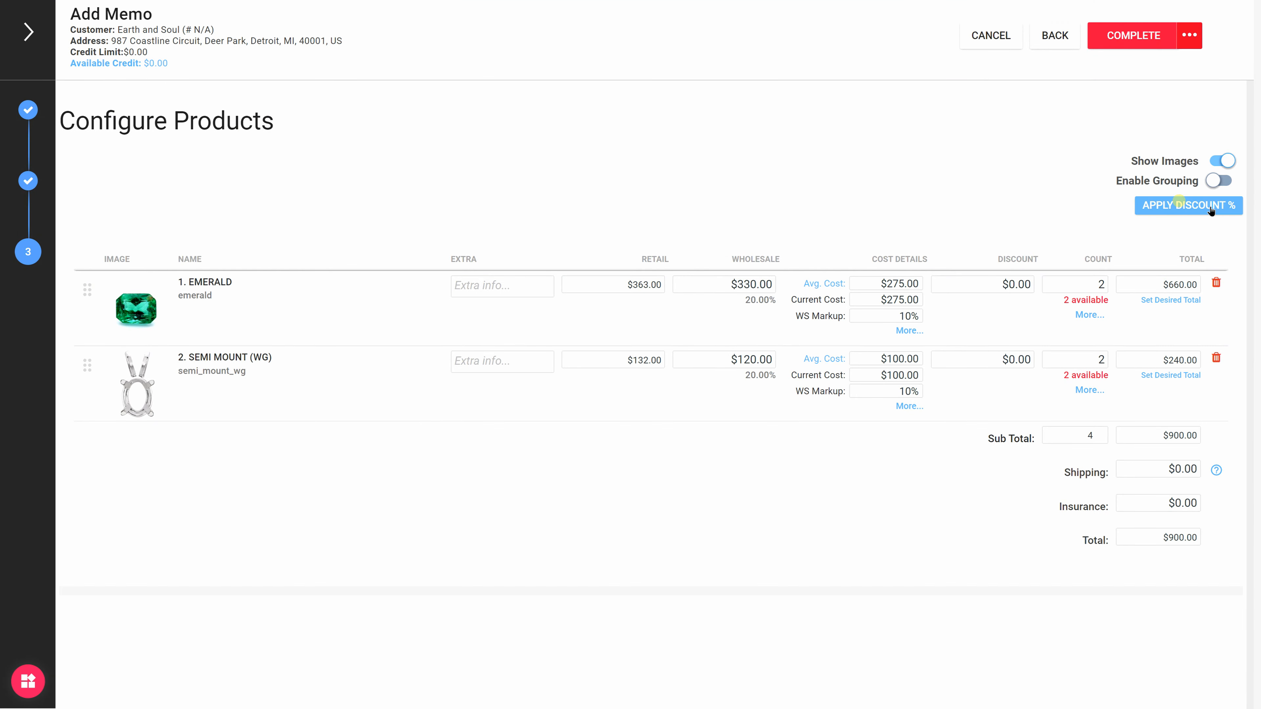
pyautogui.click(1211, 209)
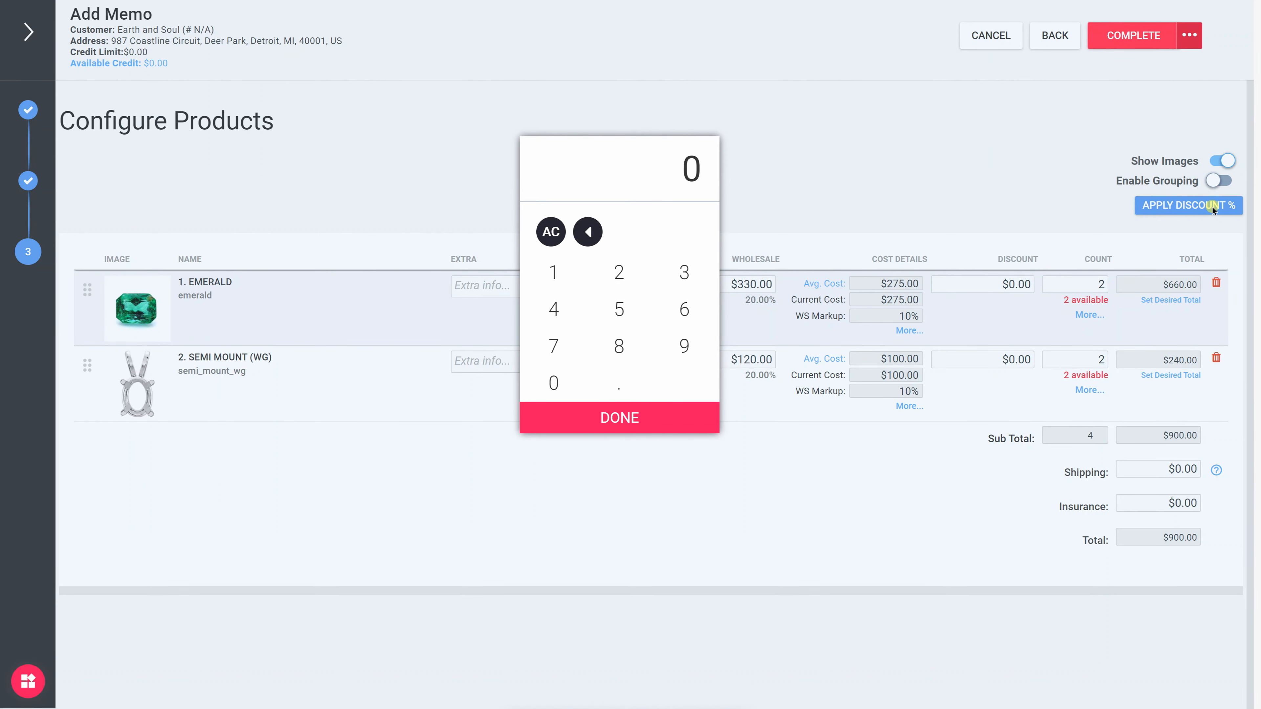
pyautogui.click(599, 416)
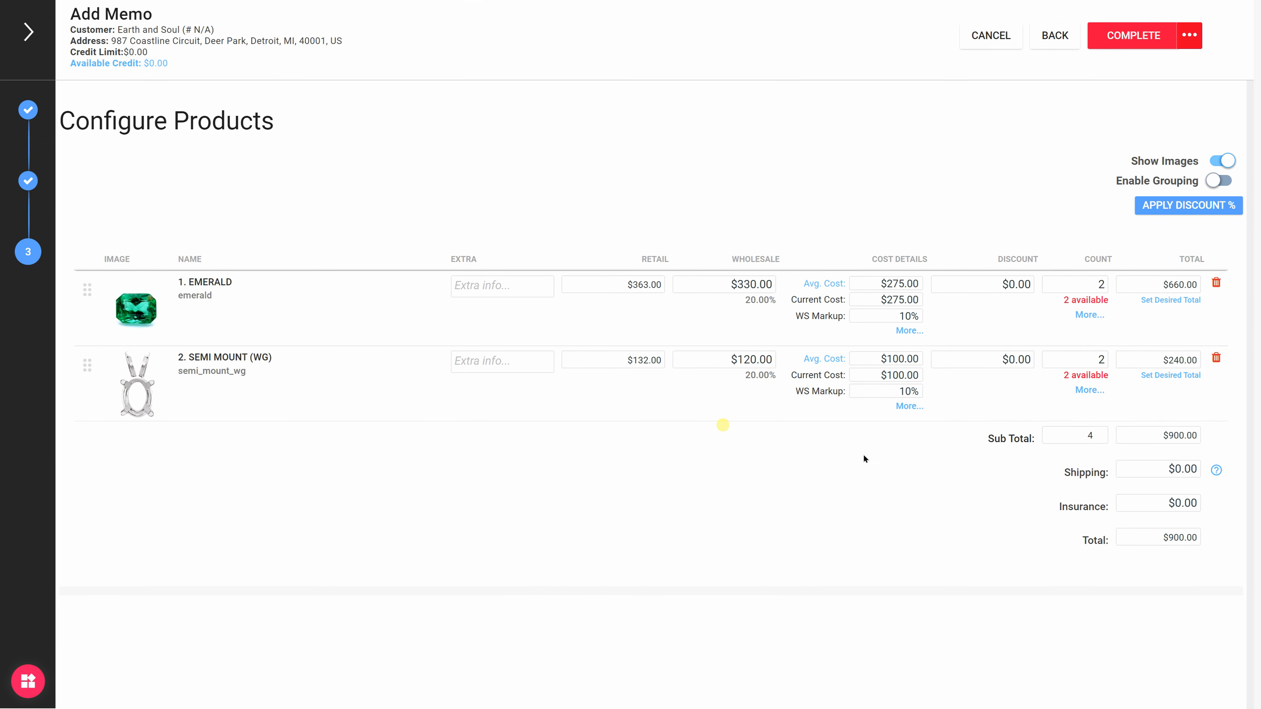
pyautogui.click(1181, 468)
pyautogui.click(1186, 502)
pyautogui.click(1086, 203)
# Try product grouping with the emerald under Stone and the semi mount under Metal, and turn grouping back off
pyautogui.click(1226, 181)
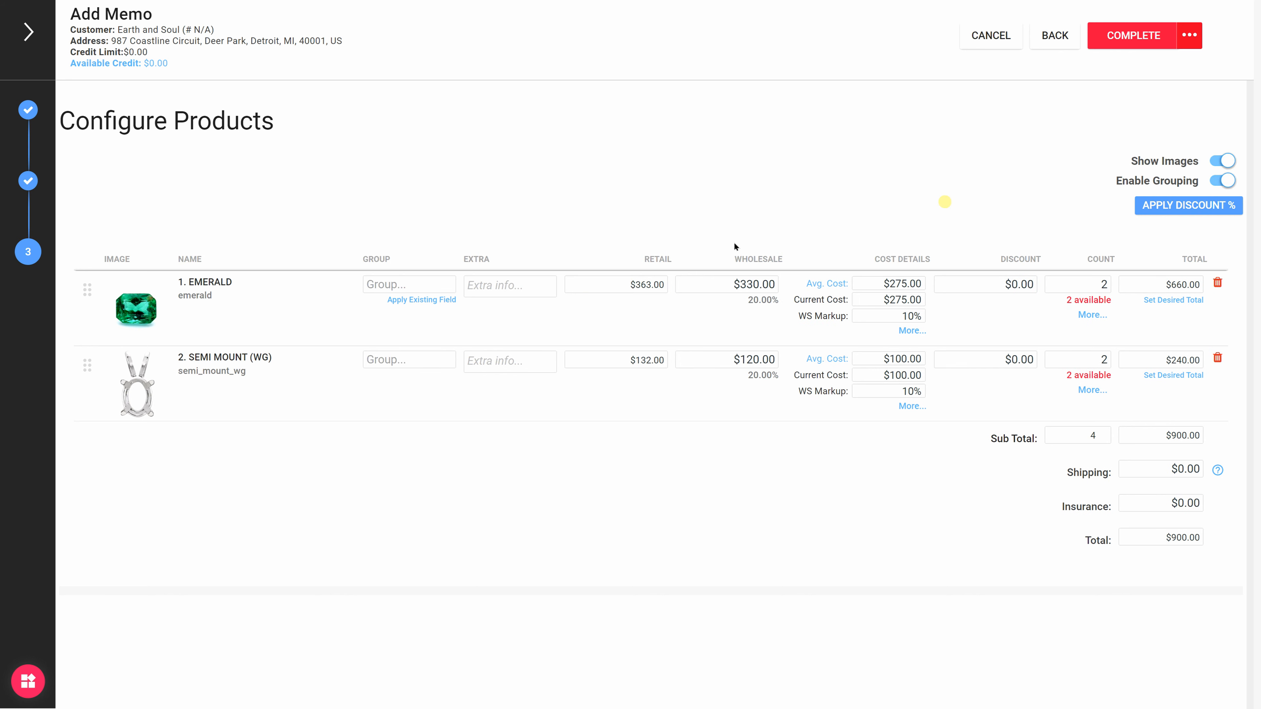
pyautogui.click(428, 287)
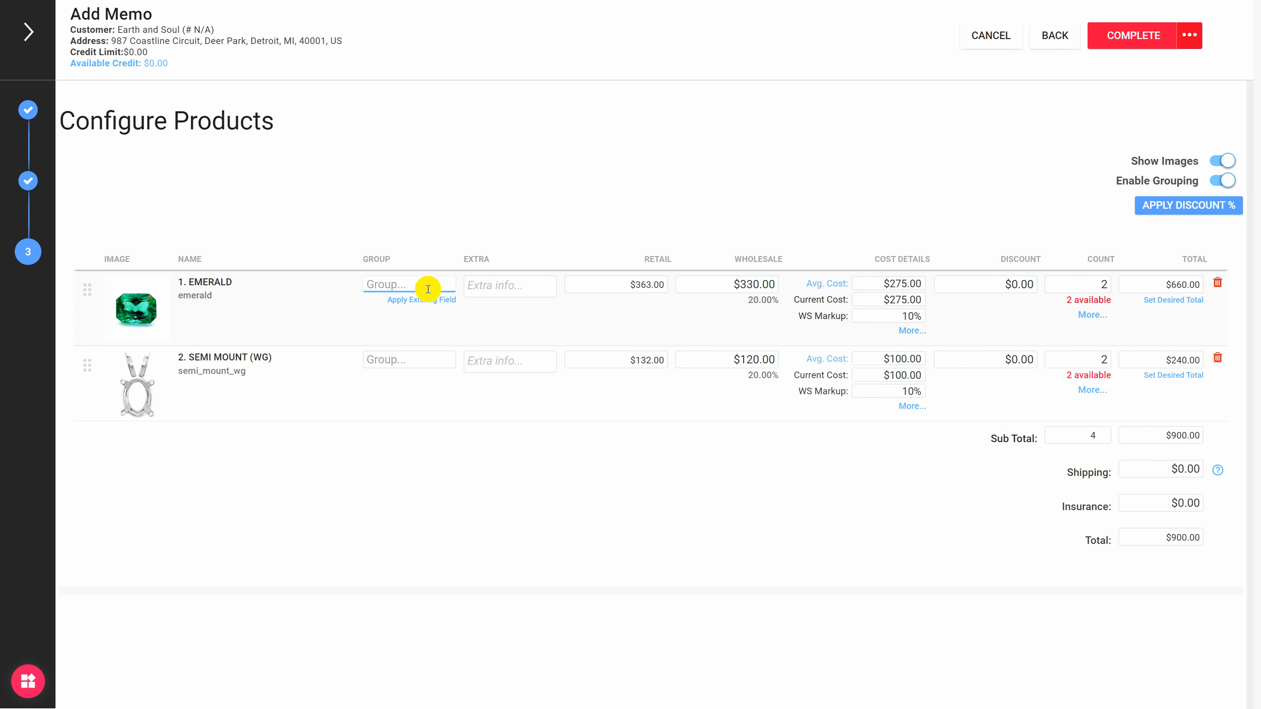
pyautogui.write('Stone')
pyautogui.click(414, 358)
pyautogui.write('Metal')
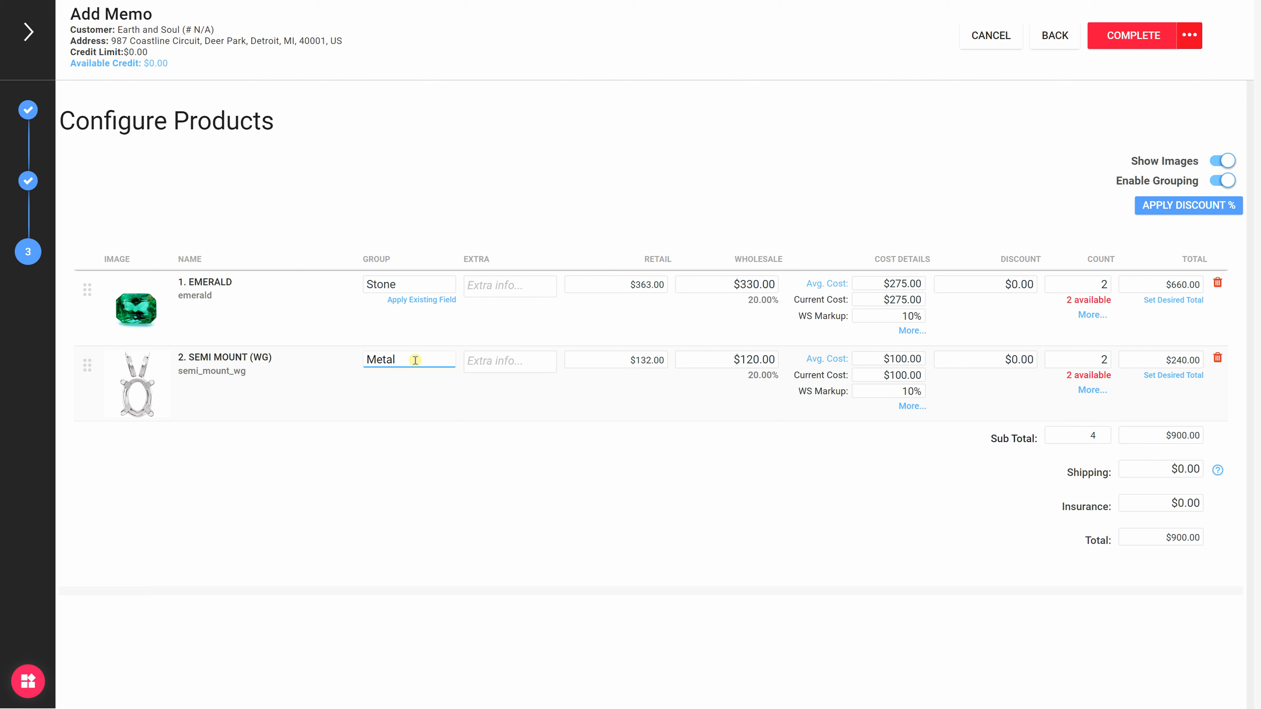
pyautogui.click(1223, 181)
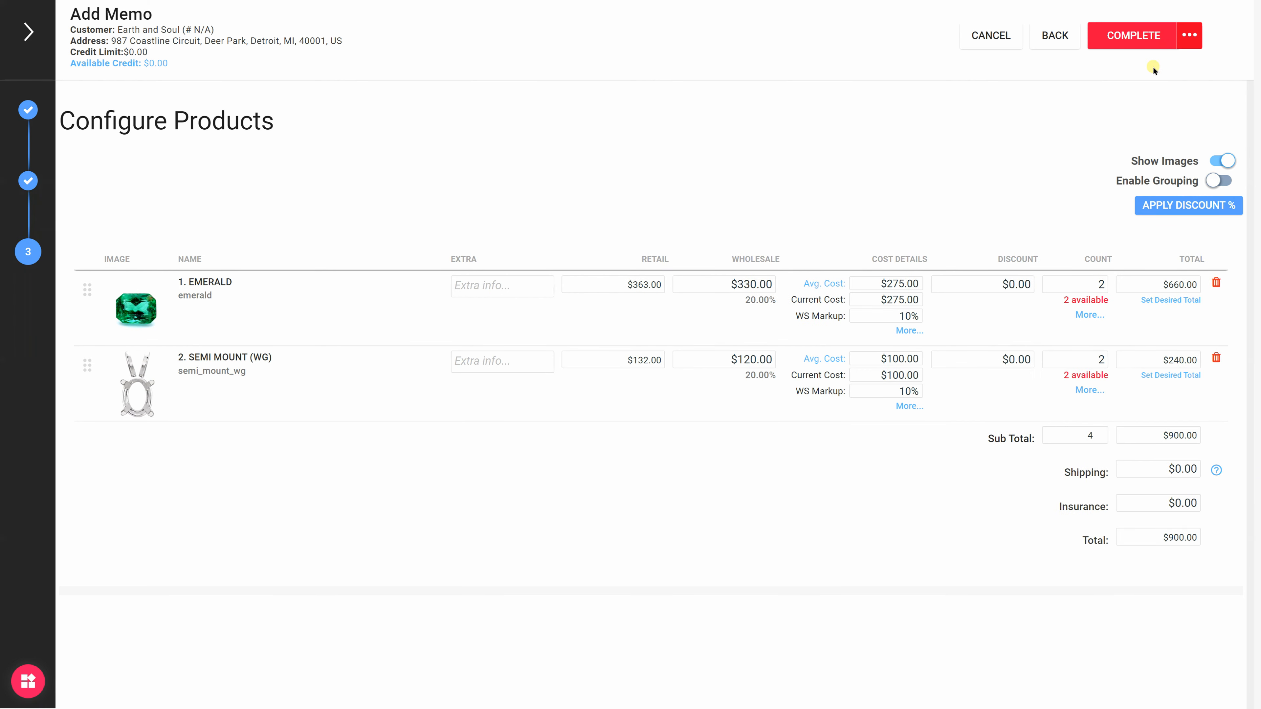
# Complete the memo and dismiss the memo options without sending a document or creating a shipment
pyautogui.click(1190, 36)
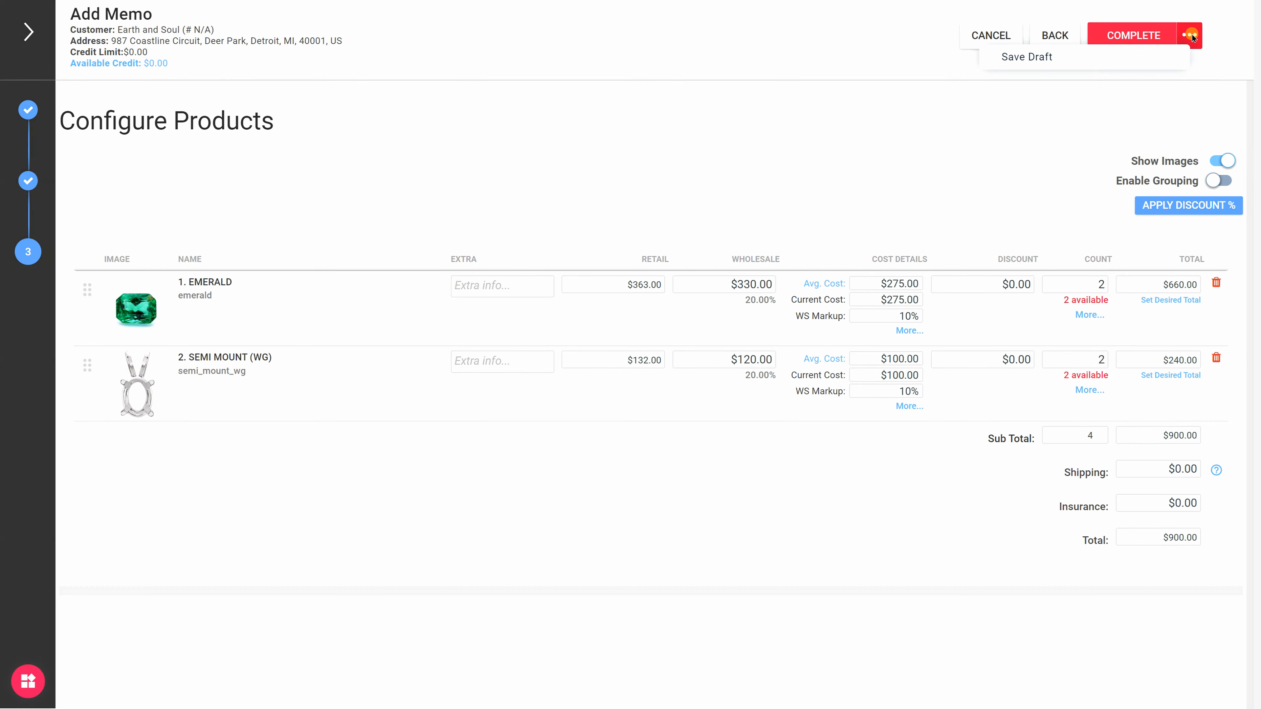
pyautogui.click(1137, 35)
pyautogui.click(881, 156)
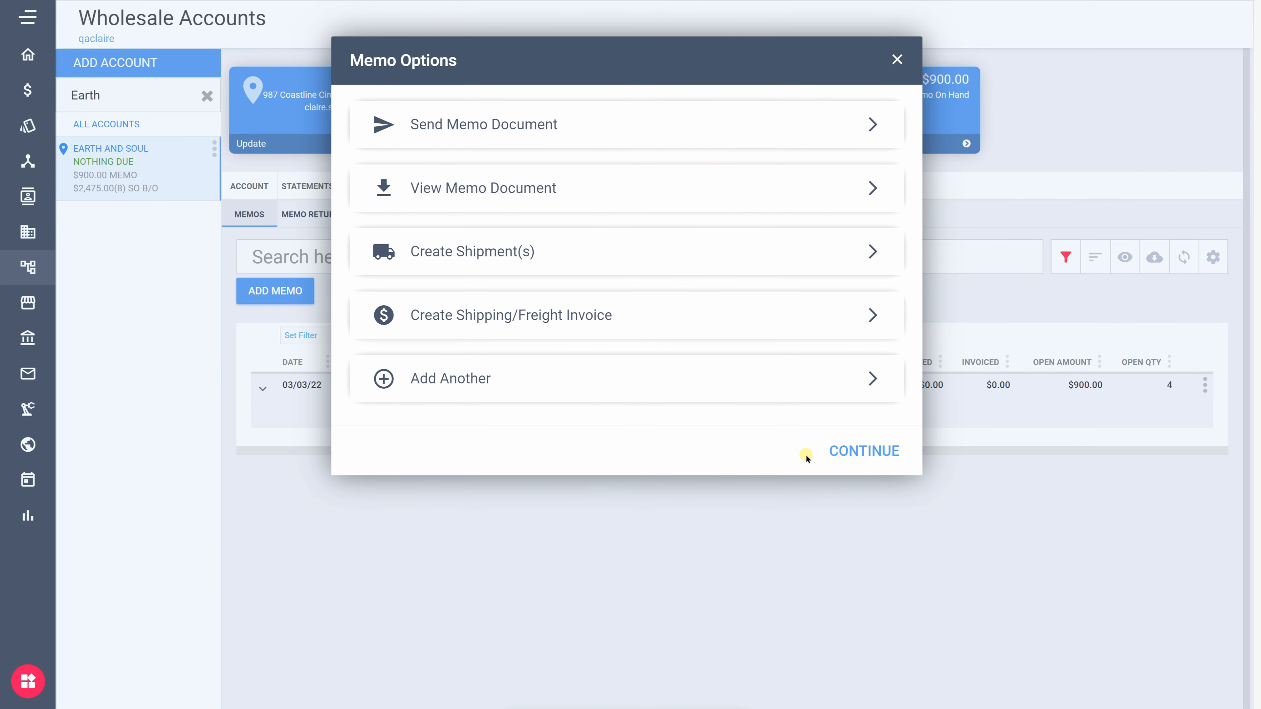
pyautogui.click(848, 450)
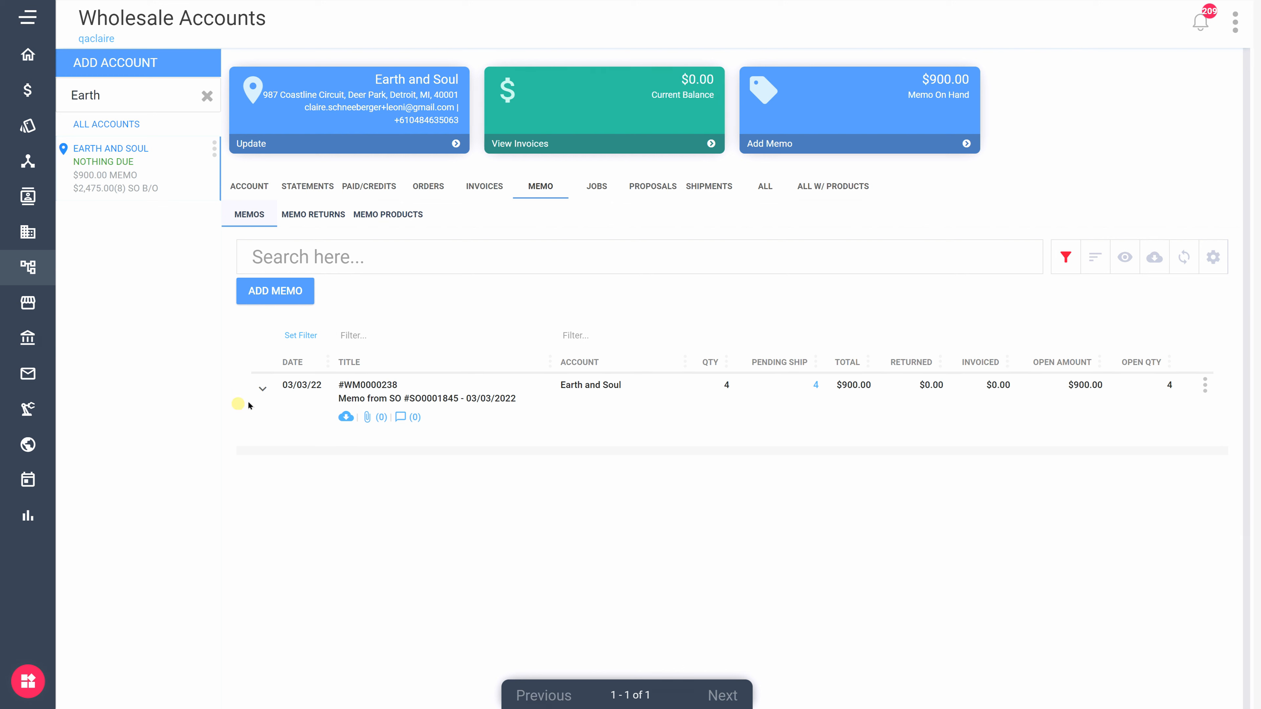
# Examine the new memo's line items and the Earth and Soul account's memo products
pyautogui.click(262, 387)
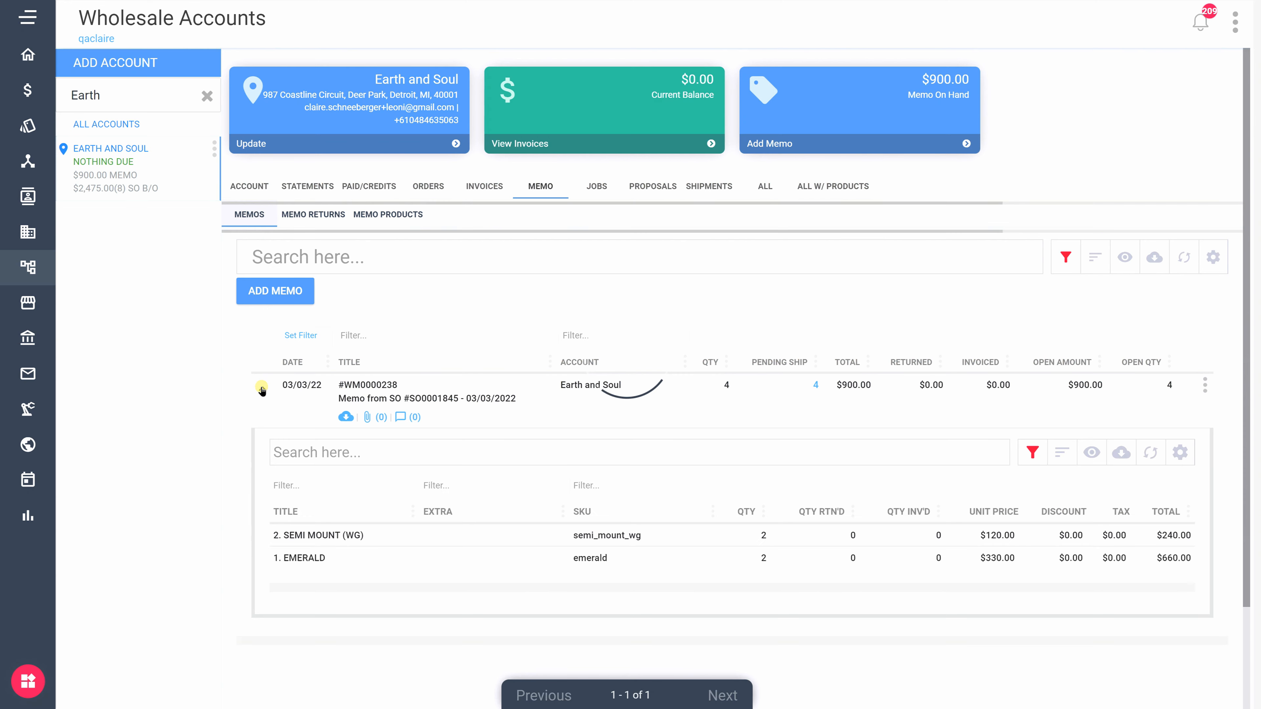
pyautogui.click(261, 388)
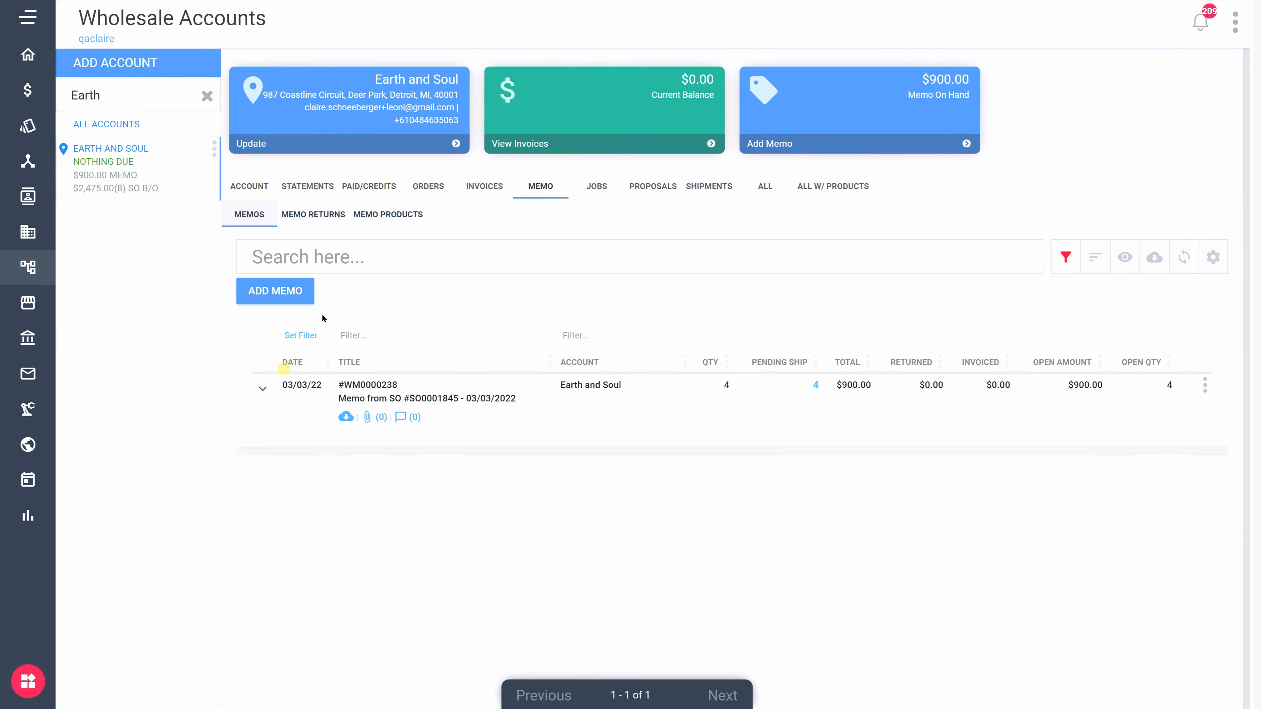
pyautogui.click(377, 216)
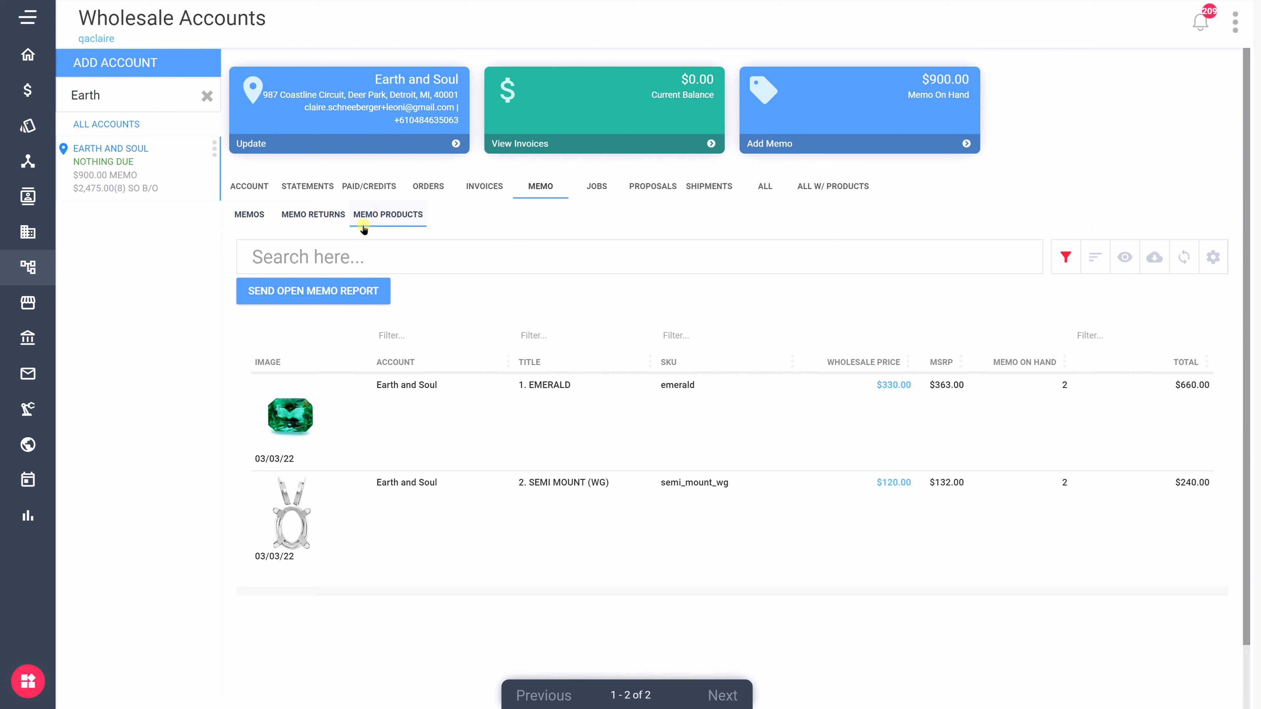
# Start a memo product return for the account, choose its required classification, and continue to product selection
pyautogui.click(326, 218)
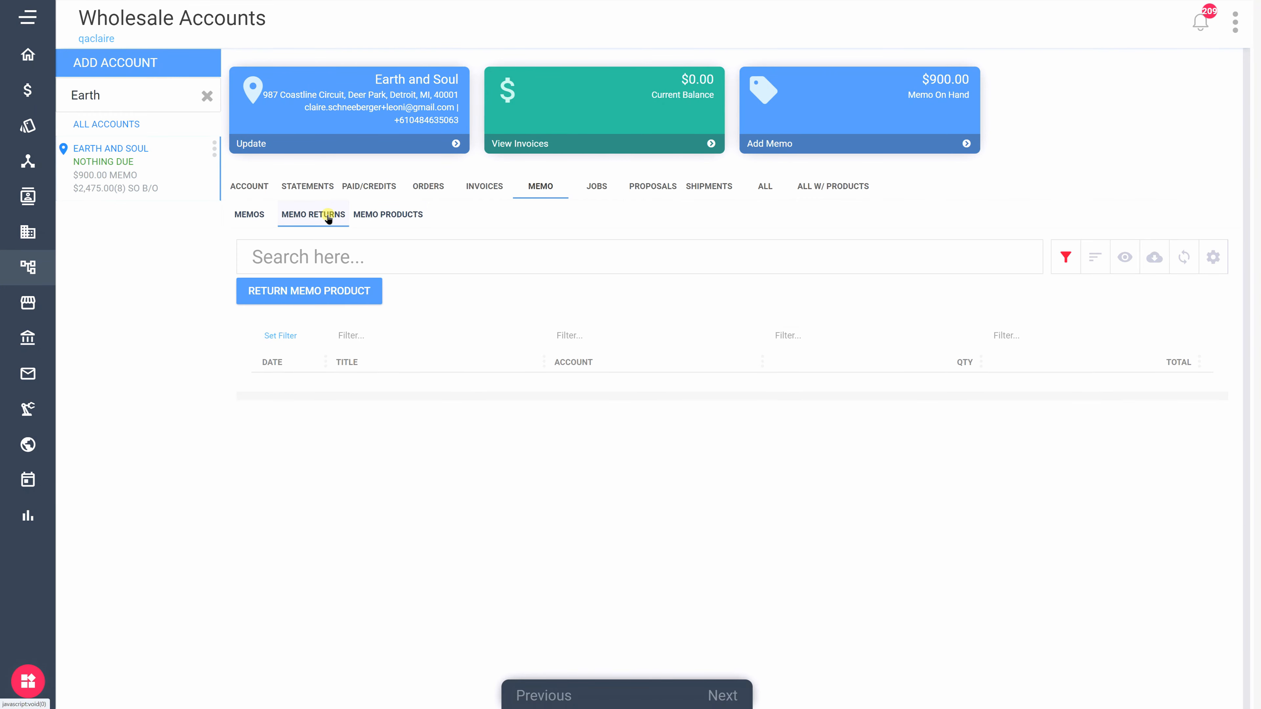
pyautogui.click(325, 291)
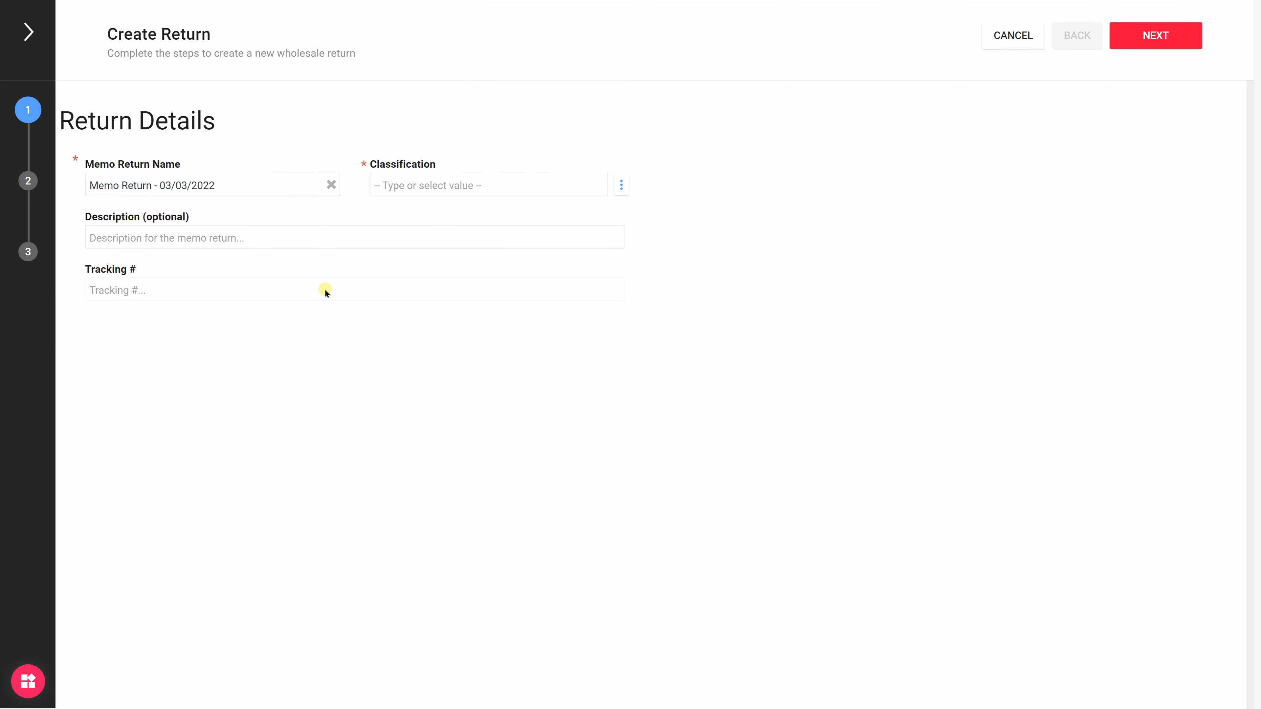
pyautogui.click(484, 185)
pyautogui.click(415, 210)
pyautogui.click(1143, 37)
pyautogui.click(1143, 37)
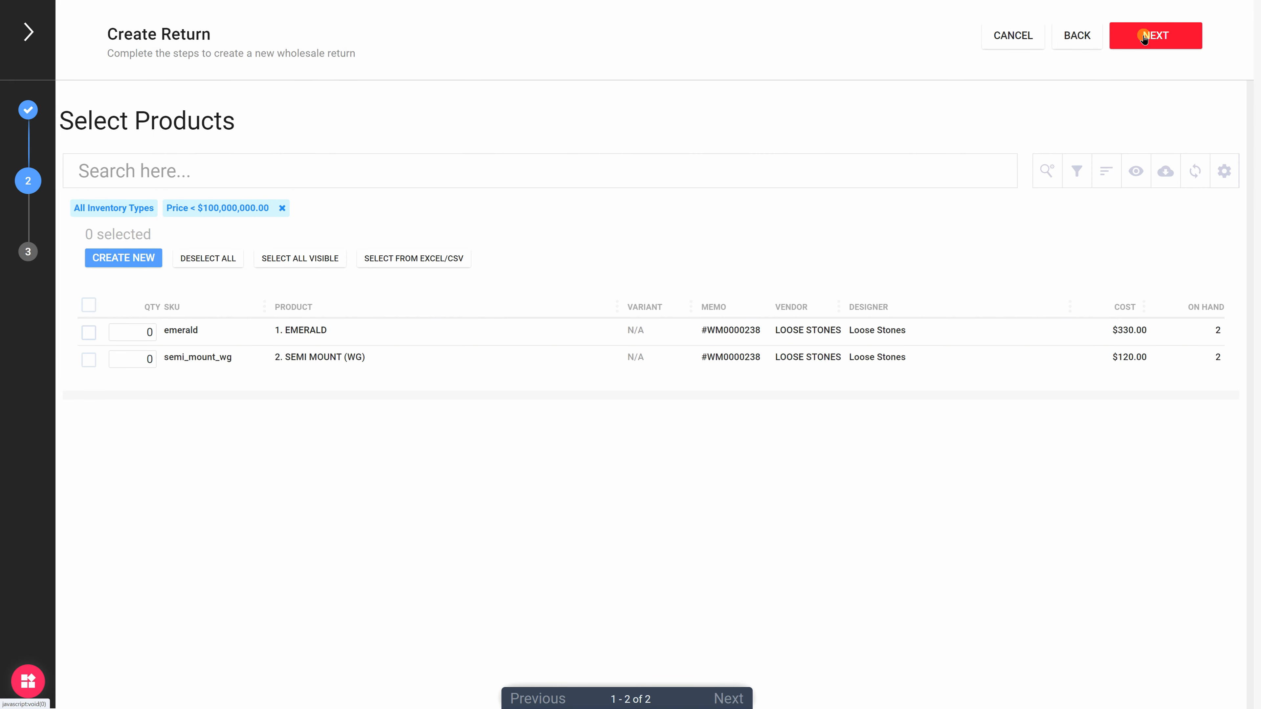
# Select the emerald from memo #WM0000238, set its return count to 1, and complete the wholesale return
pyautogui.click(90, 333)
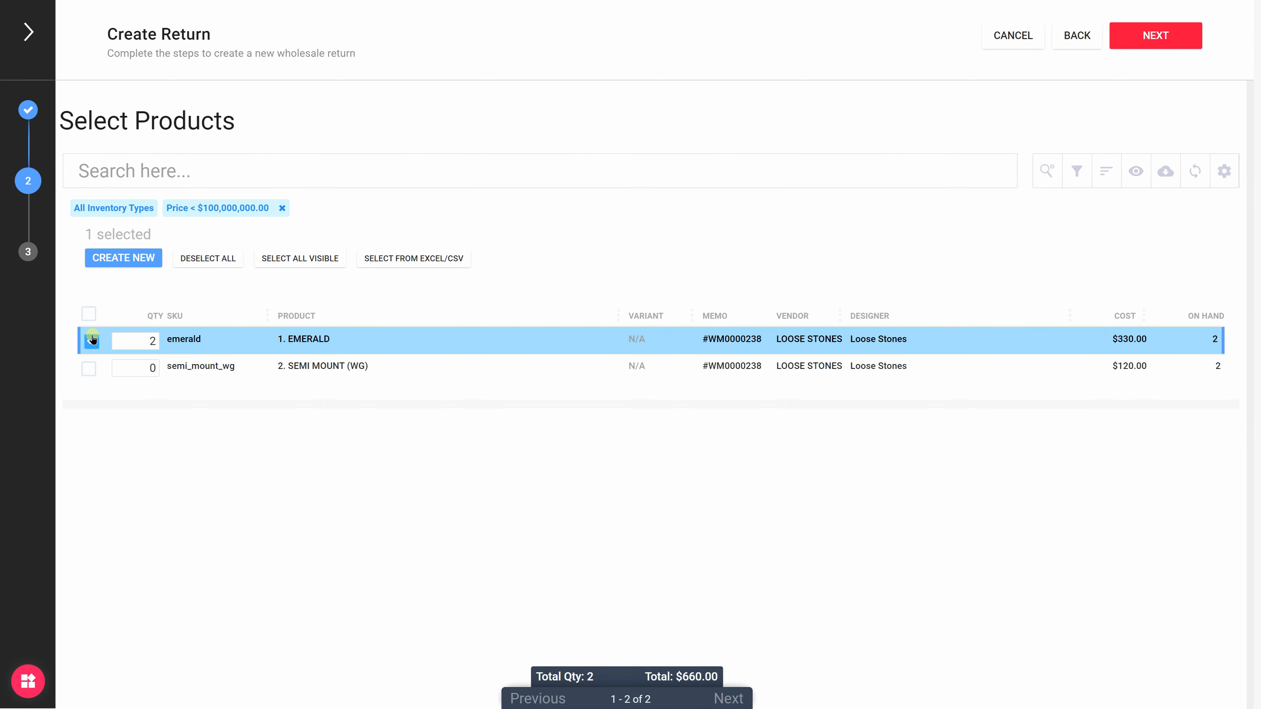
pyautogui.click(1131, 40)
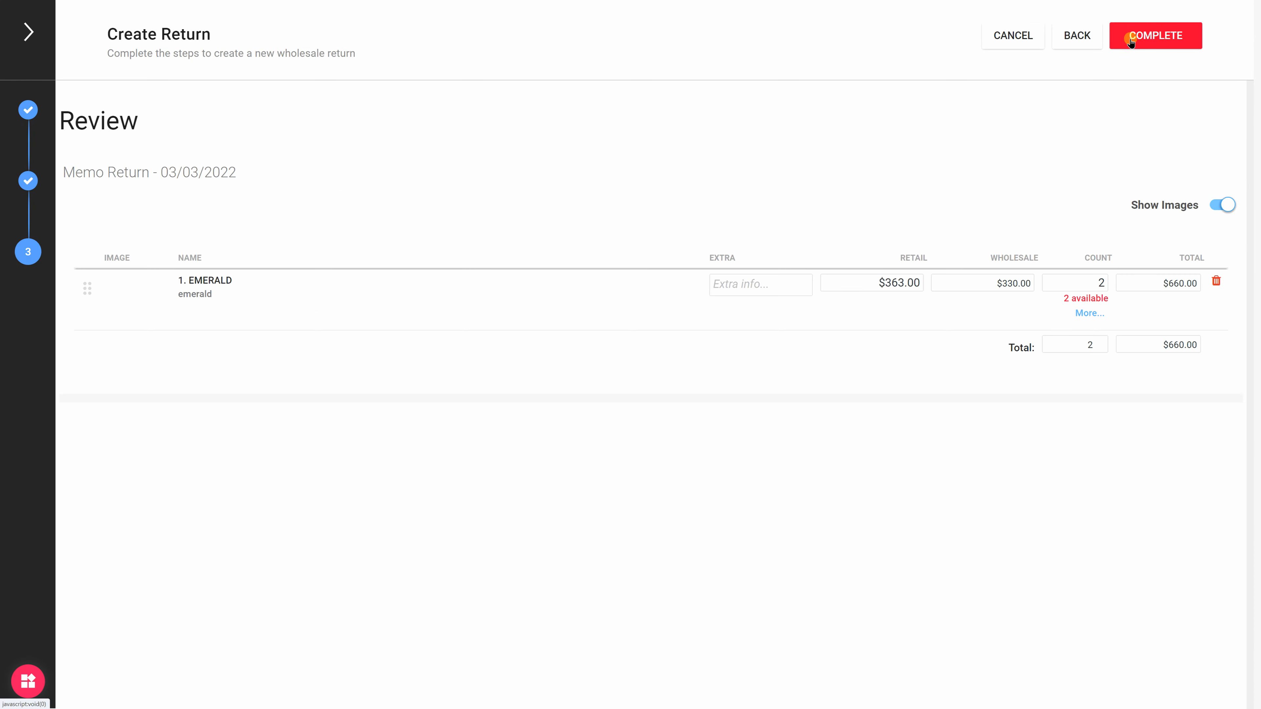
pyautogui.doubleClick(1097, 282)
pyautogui.press('BackSpace')
pyautogui.write('1')
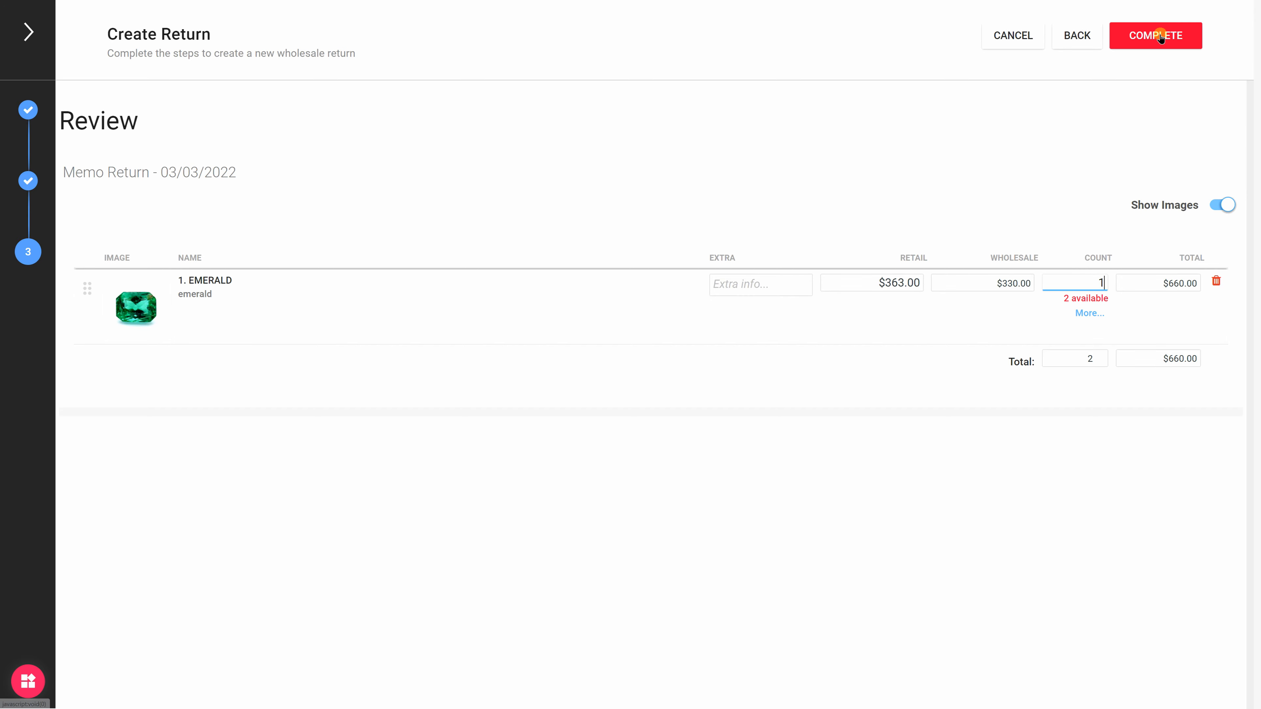
pyautogui.click(1160, 36)
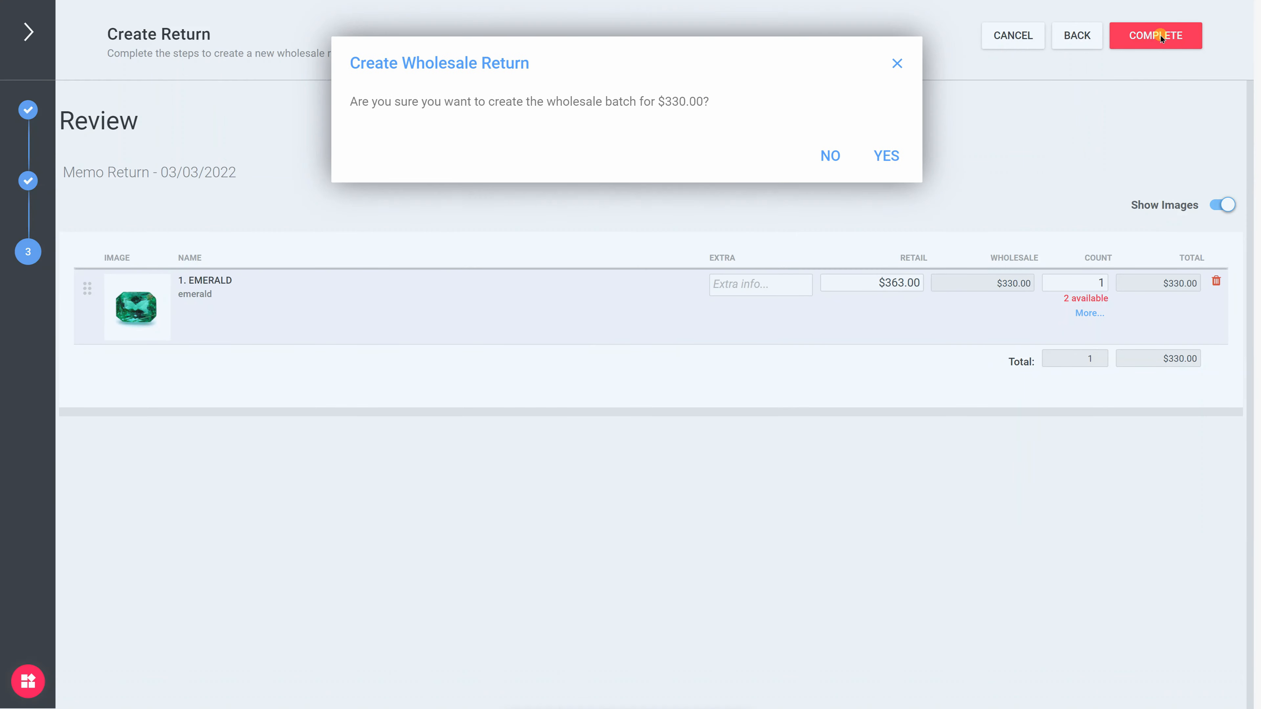
pyautogui.click(887, 155)
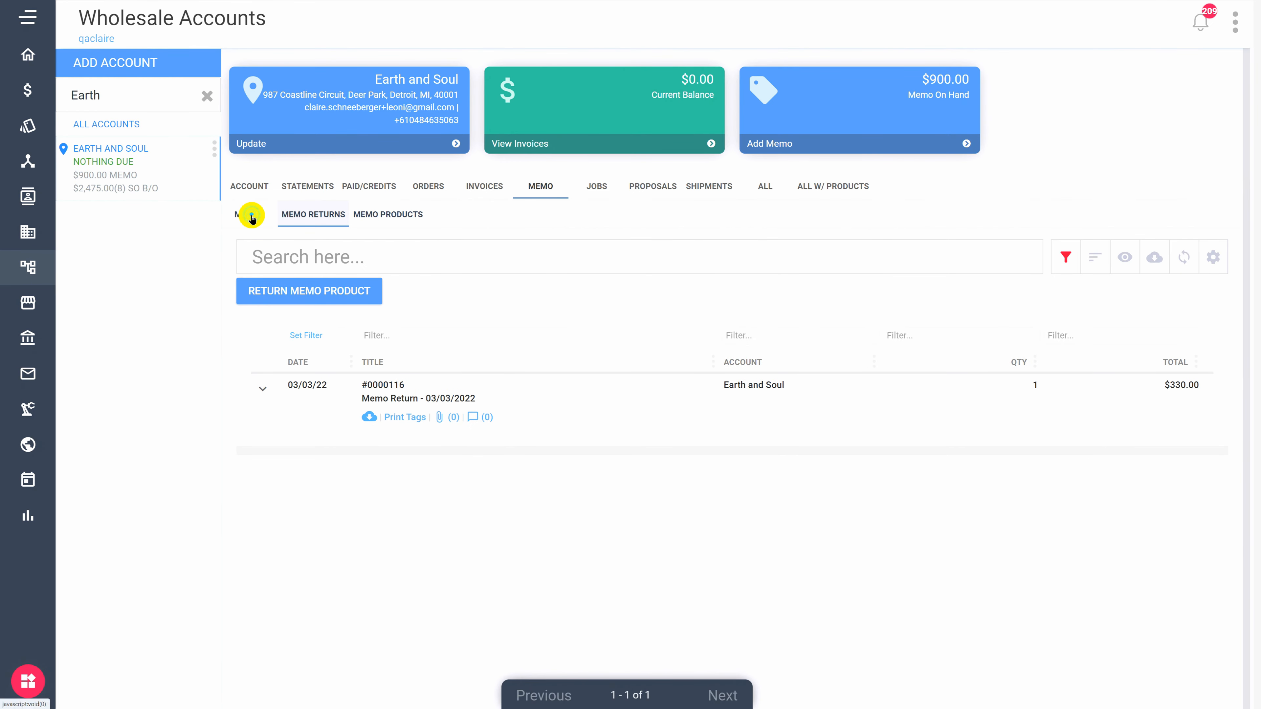
# Examine the returned and open amounts on the account's memo and the memo quantities on hand for its products
pyautogui.click(248, 215)
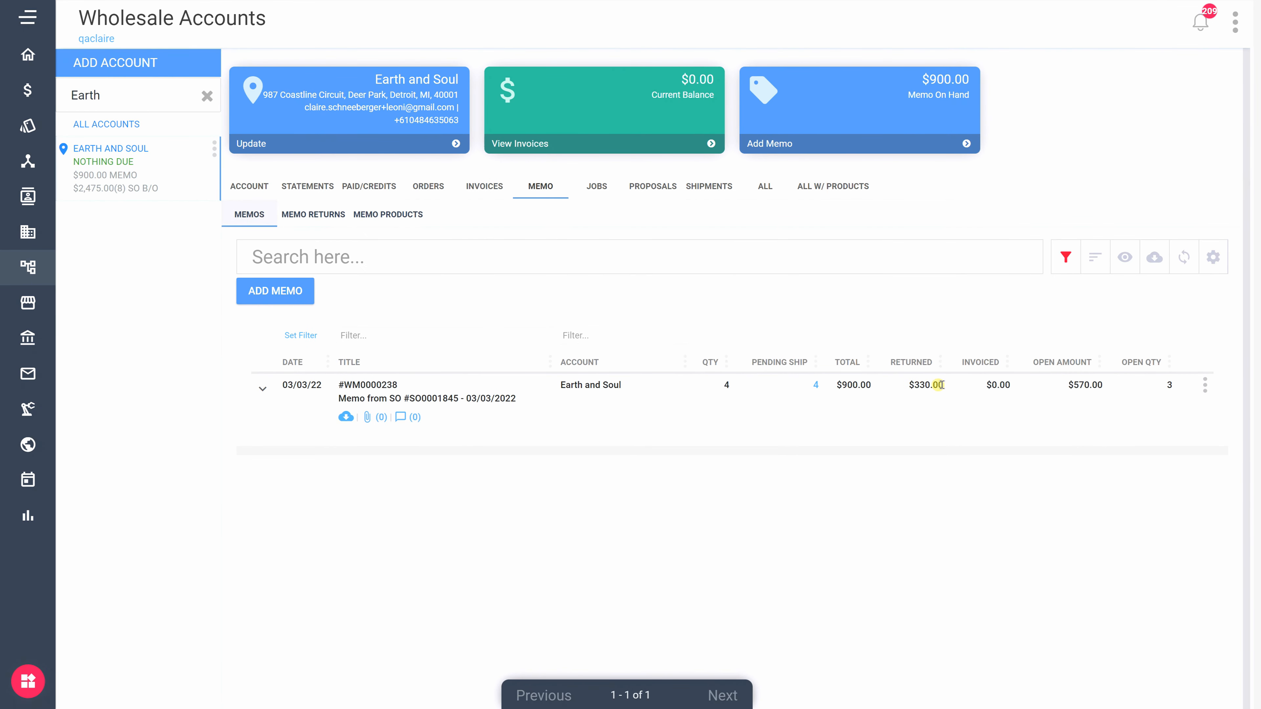
pyautogui.click(402, 214)
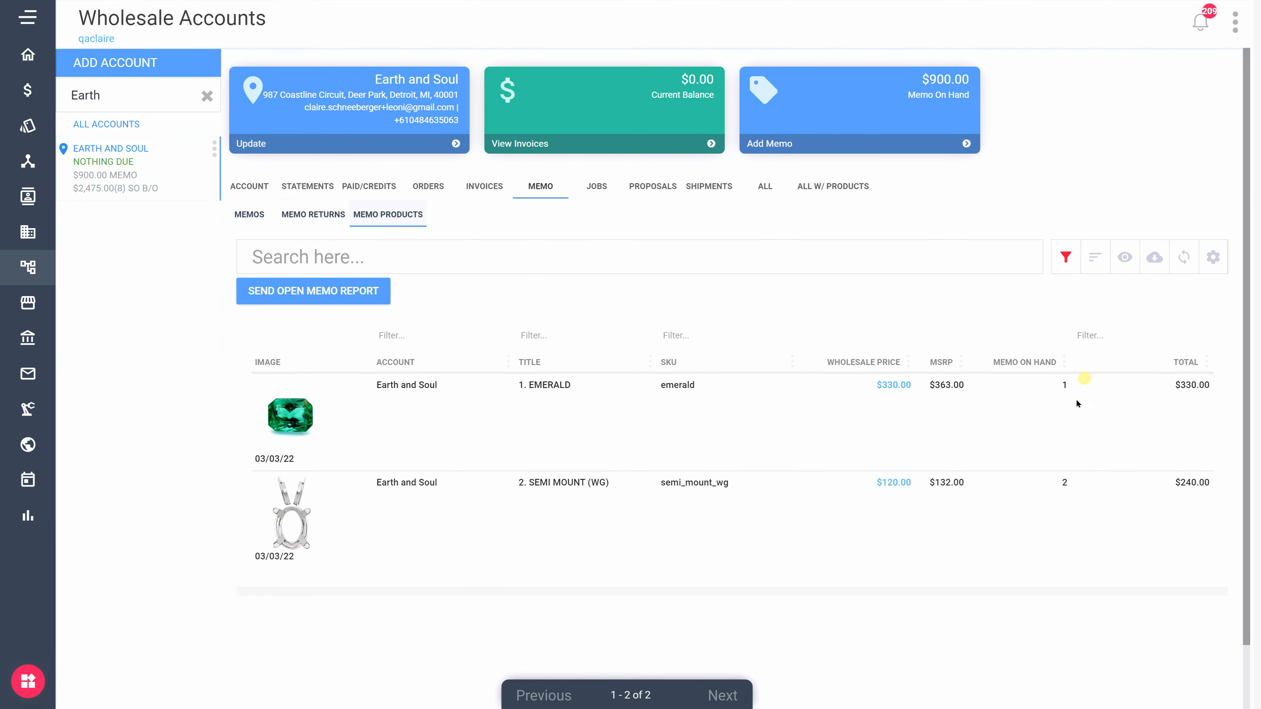